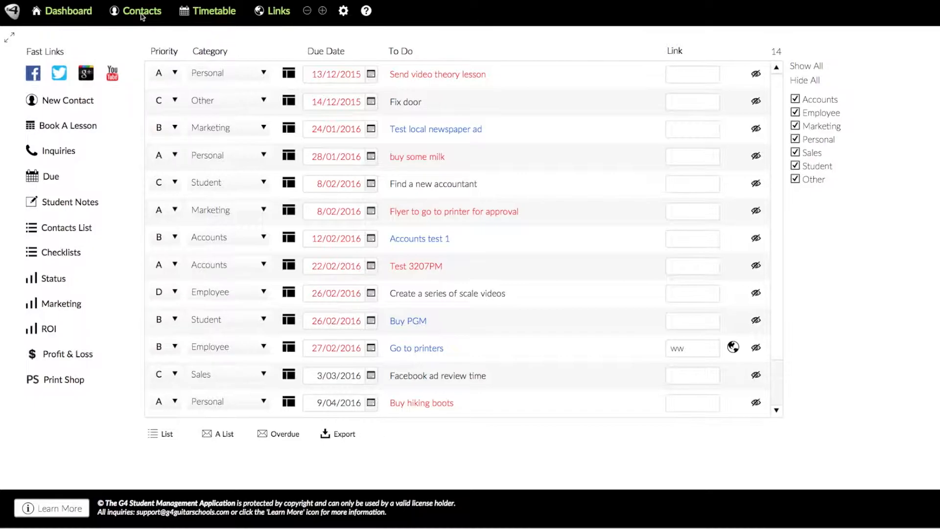
Go to Contacts, clear the Name Search box and search for one student's first name
{"action": "left_click", "coordinate": [141, 16]}
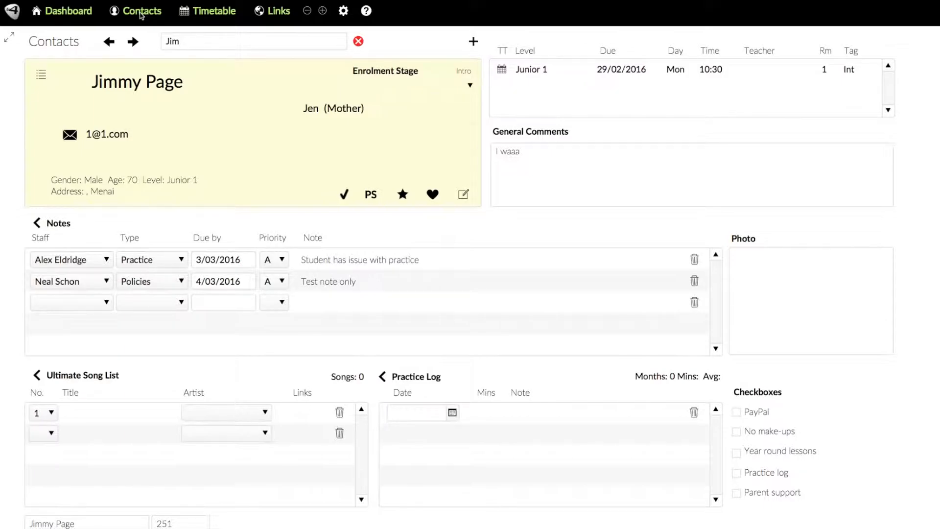
{"action": "left_click", "coordinate": [186, 42]}
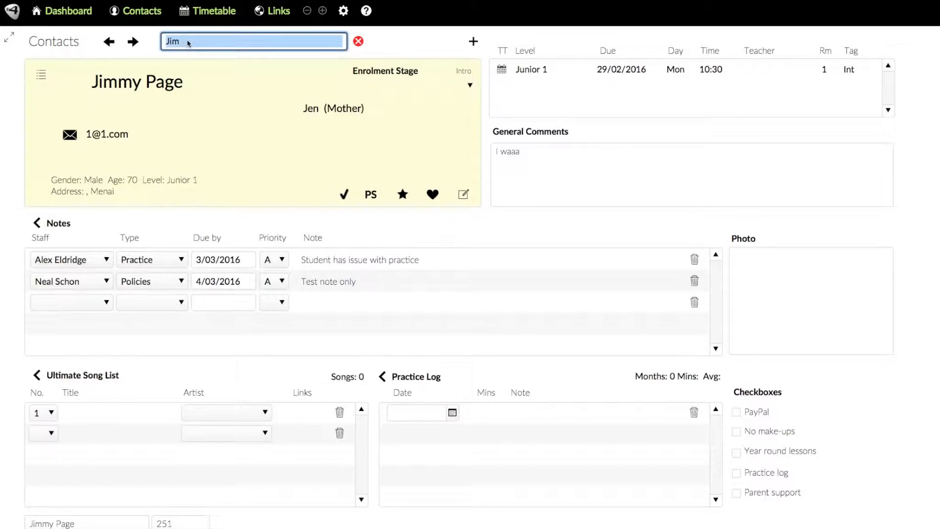
{"action": "left_click", "coordinate": [358, 42]}
{"action": "left_click", "coordinate": [233, 37]}
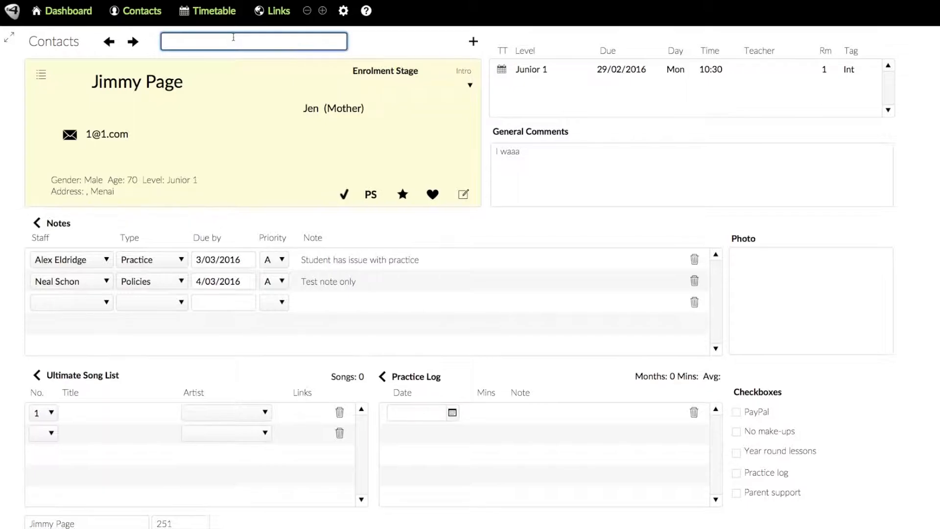
{"action": "type", "text": "Mia"}
{"action": "key", "text": "Return"}
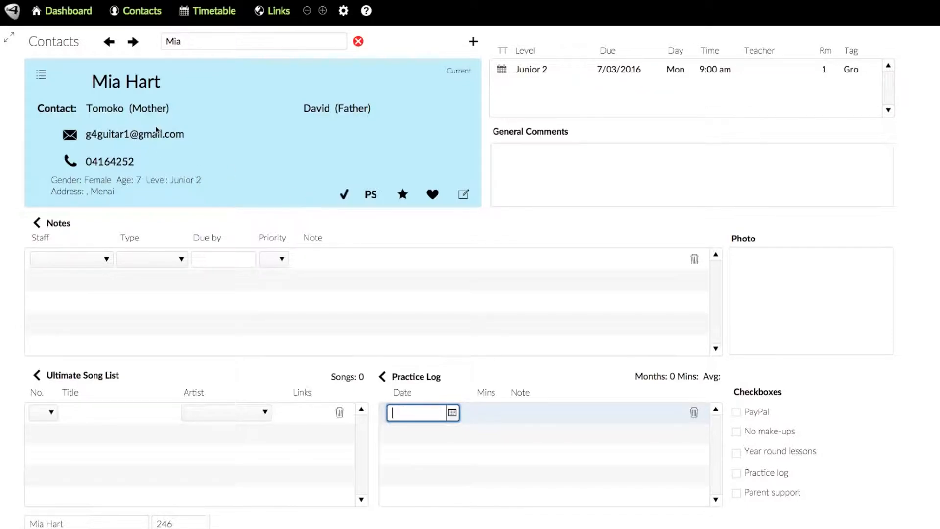
Replace the search with another student's first name to bring up the Junior 1 record
{"action": "left_click", "coordinate": [198, 43]}
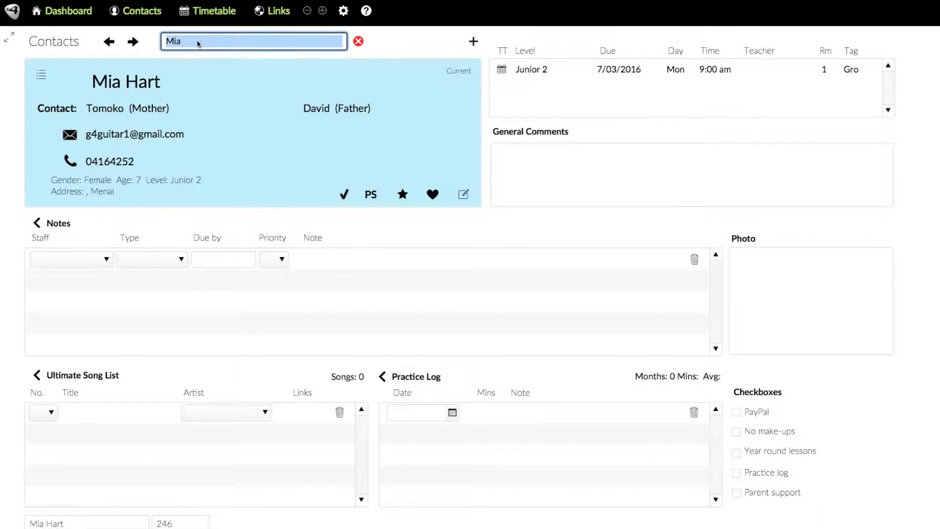
{"action": "type", "text": "Jim"}
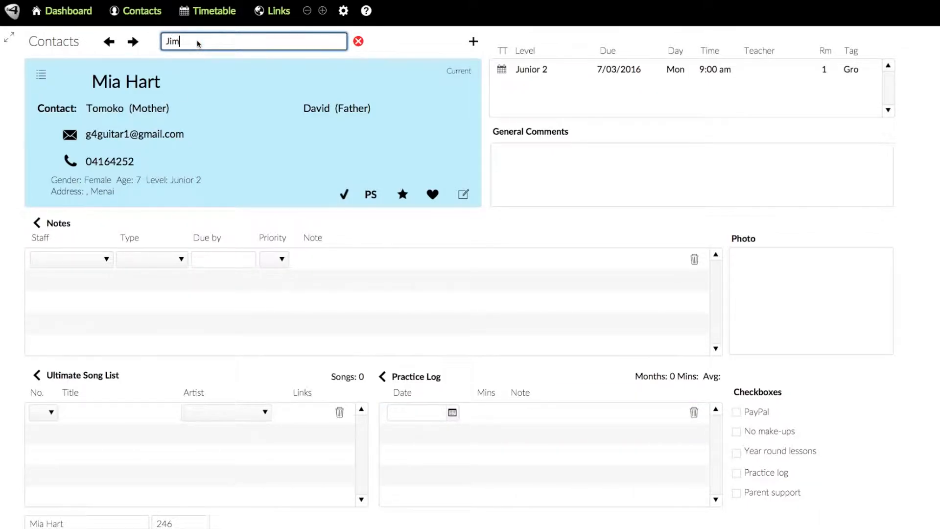
{"action": "key", "text": "Return"}
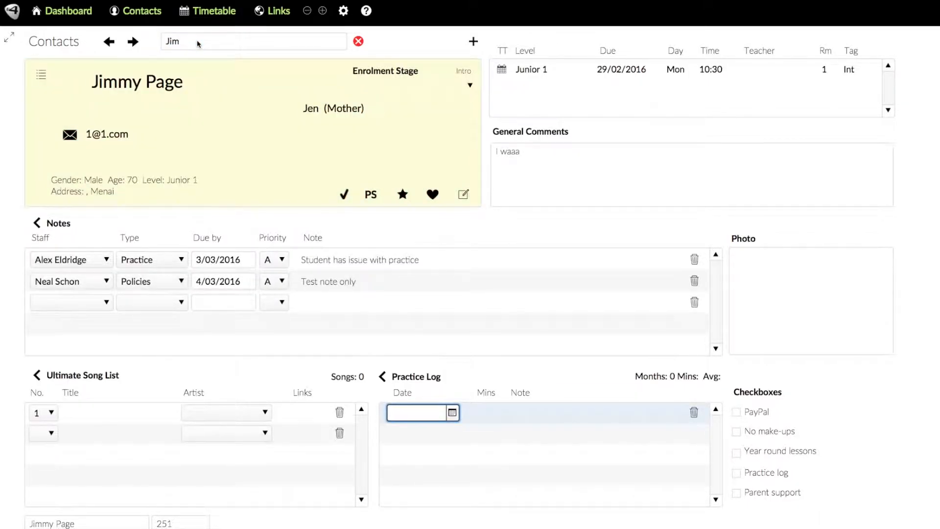
Step through the search matches to the Senior 1 student, then open and close Edit Contact
{"action": "left_click", "coordinate": [133, 42]}
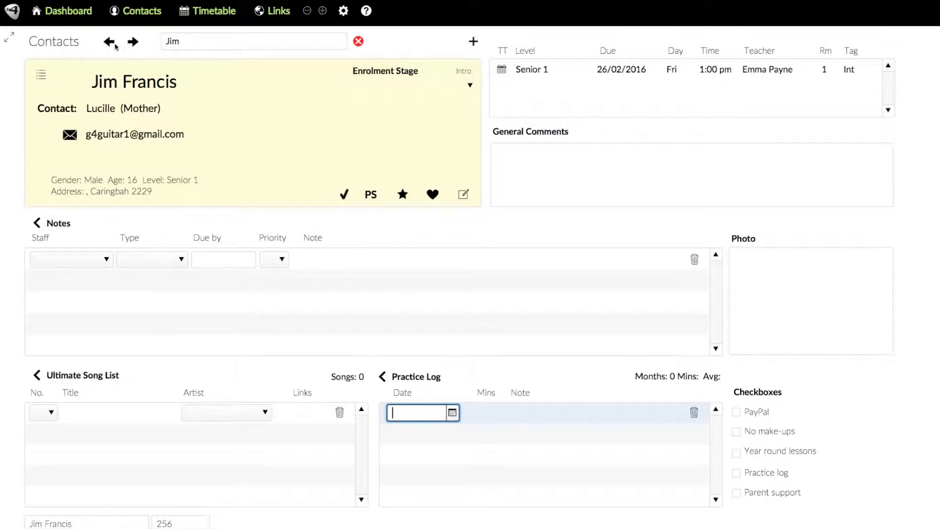
{"action": "left_click", "coordinate": [110, 42]}
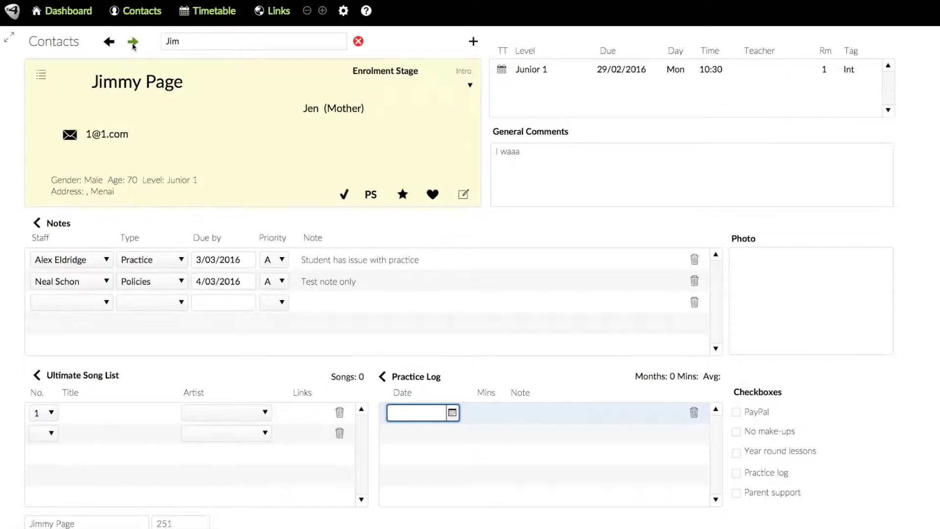
{"action": "left_click", "coordinate": [132, 42]}
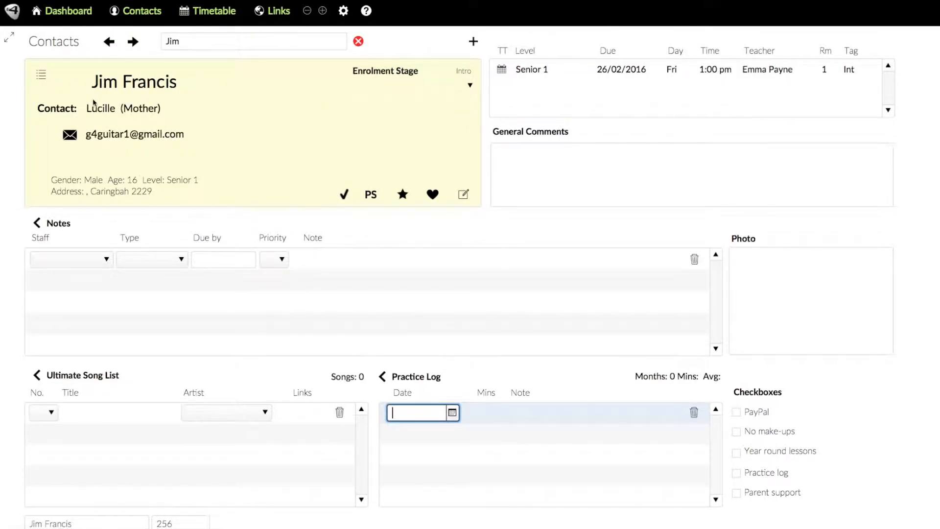
{"action": "left_click", "coordinate": [464, 195]}
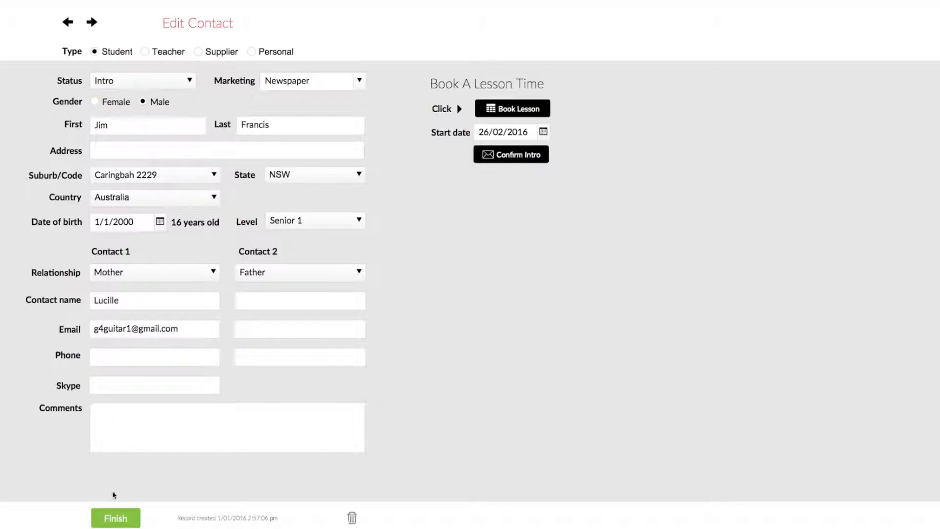
{"action": "left_click", "coordinate": [111, 519]}
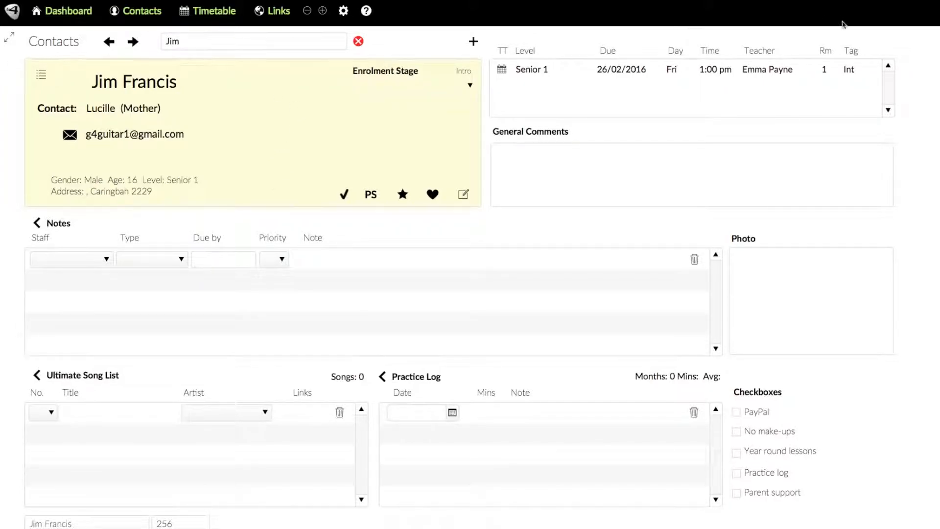
{"action": "left_click", "coordinate": [41, 76]}
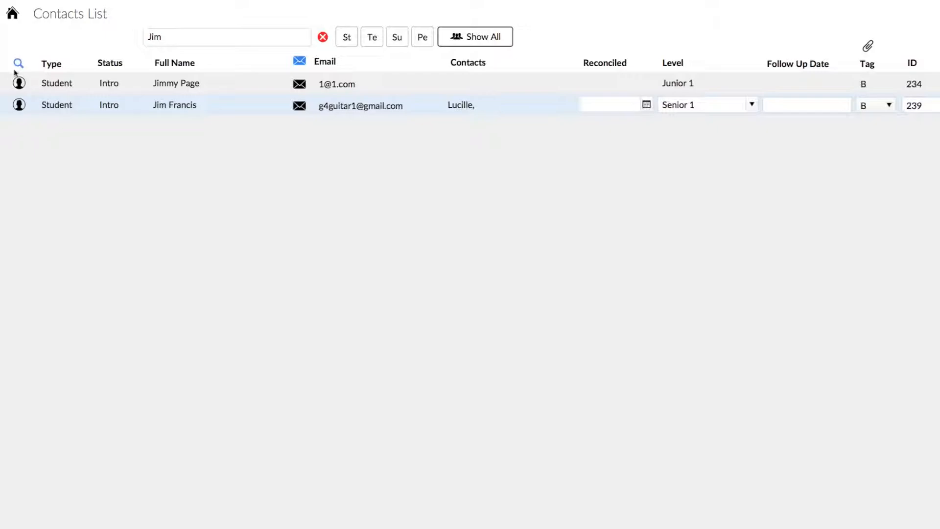
{"action": "left_click", "coordinate": [20, 84]}
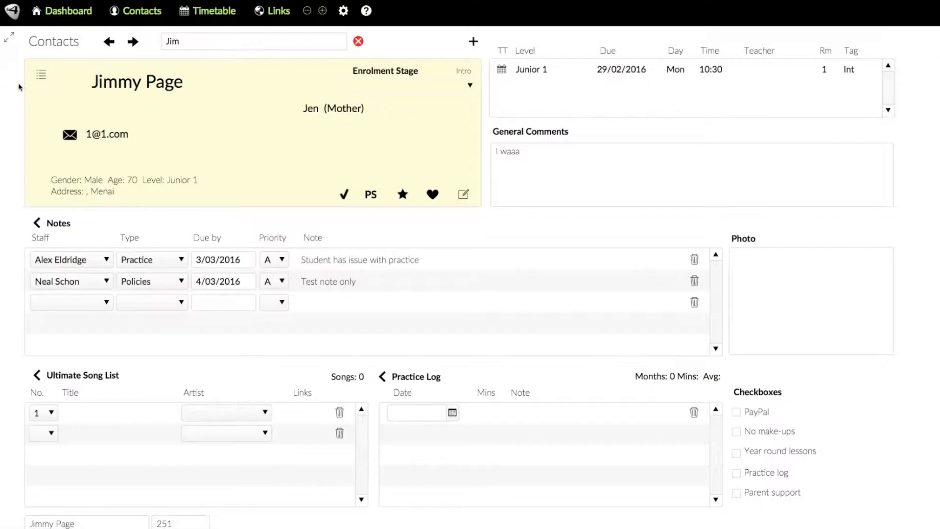
{"action": "left_click", "coordinate": [132, 42]}
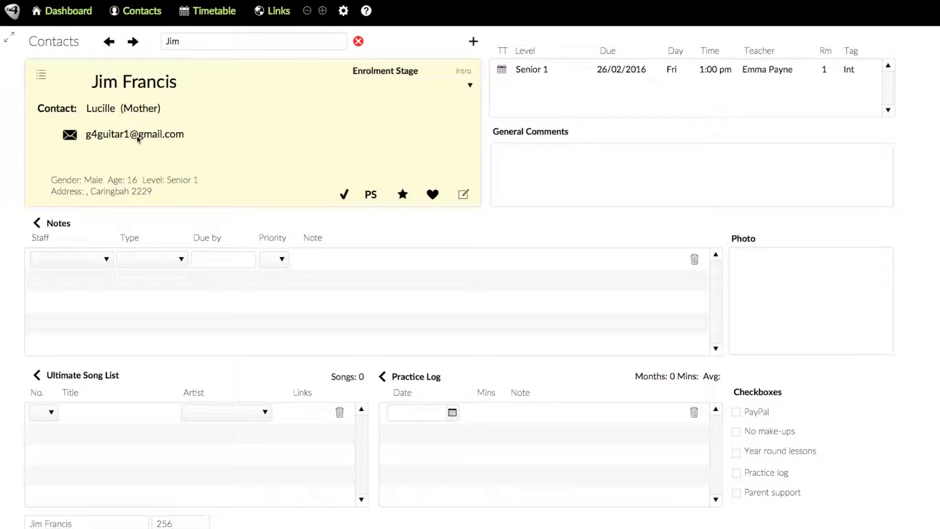
Enter the mother's phone number in Contact 1's Phone field and finish editing
{"action": "left_click", "coordinate": [462, 195]}
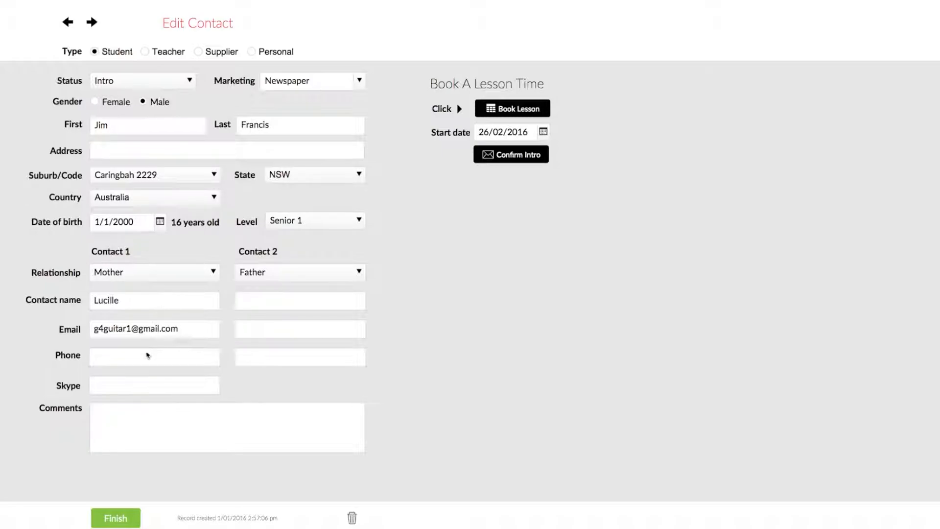
{"action": "left_click", "coordinate": [130, 356]}
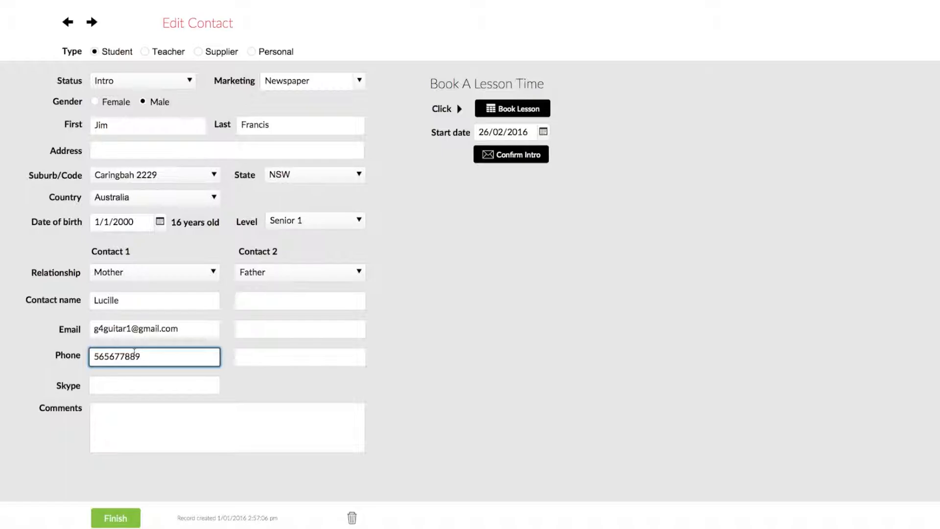
{"action": "left_click", "coordinate": [116, 518]}
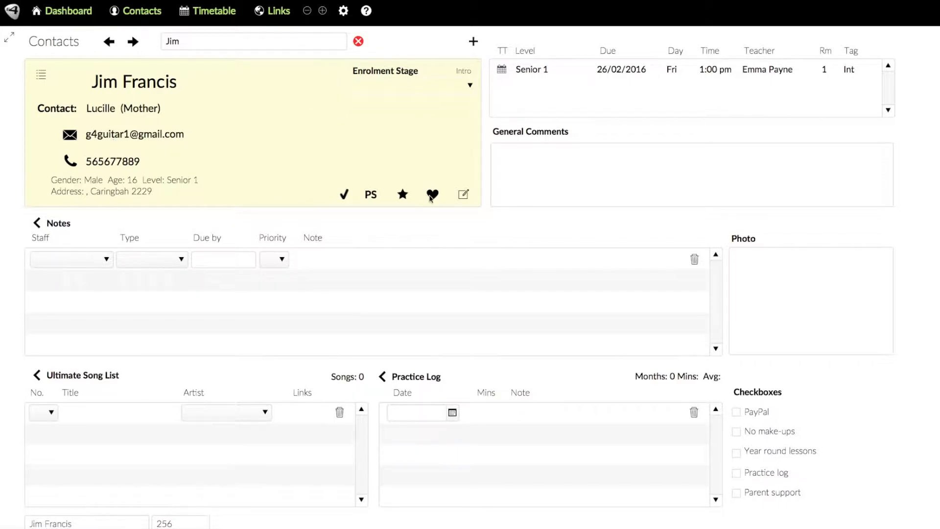
Fill in the father as Contact 2 with his name, e-mail address and phone number
{"action": "left_click", "coordinate": [462, 195]}
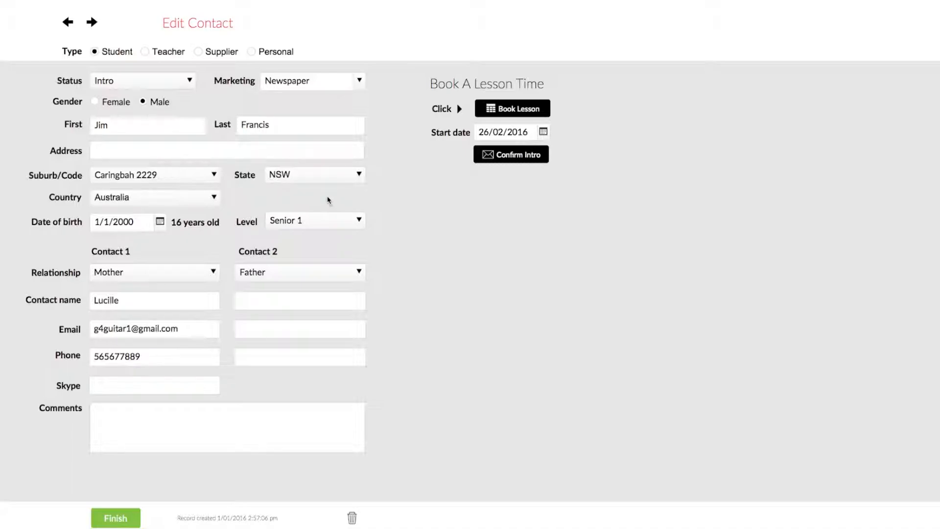
{"action": "left_click", "coordinate": [331, 272]}
{"action": "left_click", "coordinate": [324, 271]}
{"action": "left_click", "coordinate": [290, 299]}
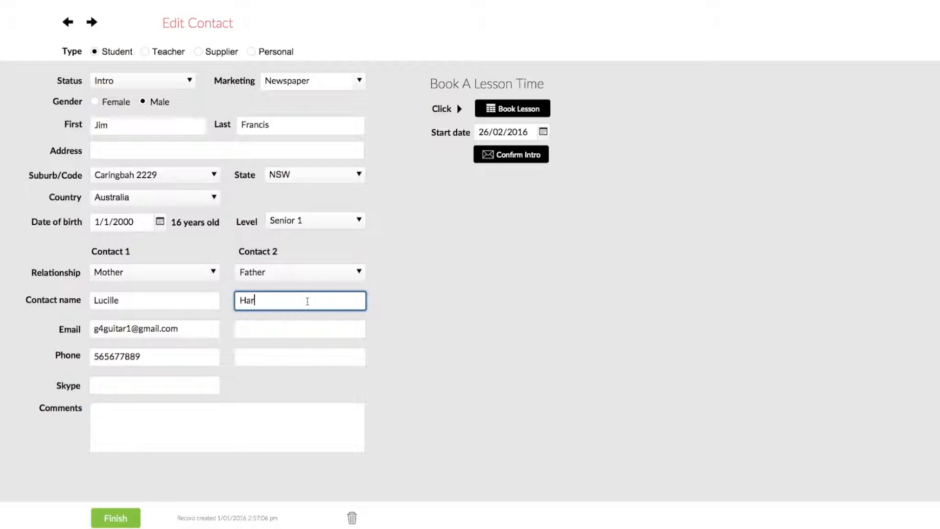
{"action": "key", "text": "Tab"}
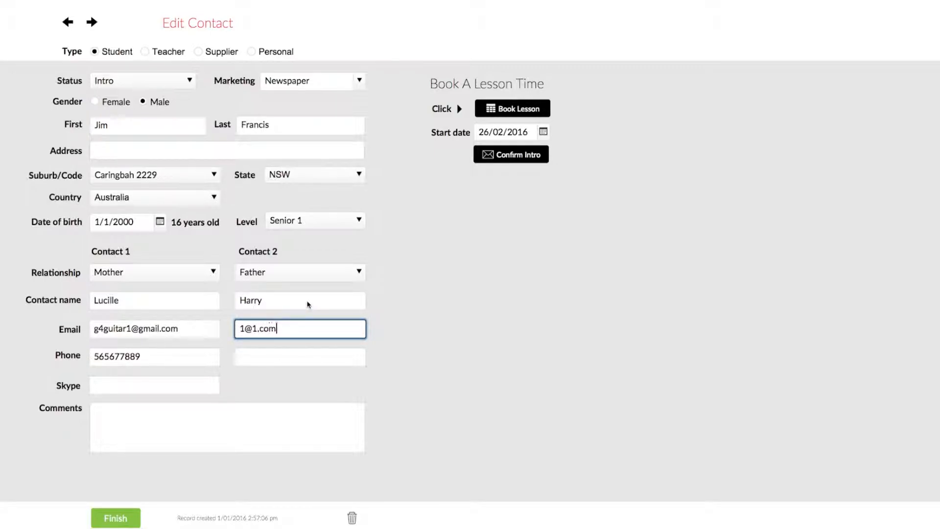
{"action": "key", "text": "Tab"}
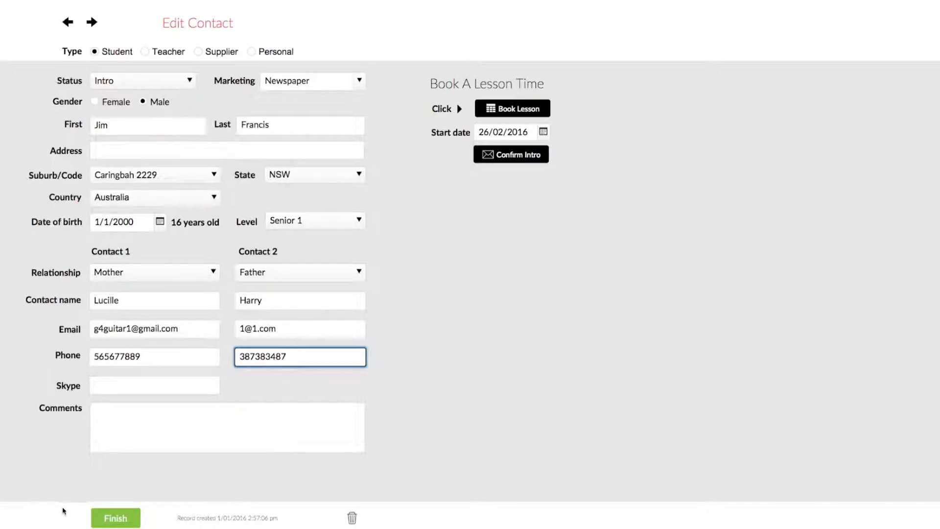
{"action": "left_click", "coordinate": [118, 519]}
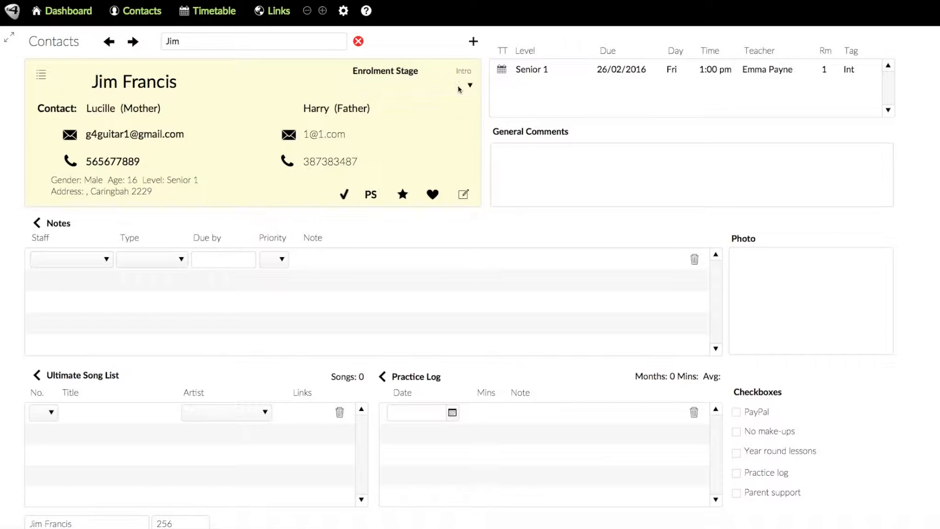
Change the Enrolment Stage dropdown, settling on '2. Prepare starter kit'
{"action": "left_click", "coordinate": [471, 86]}
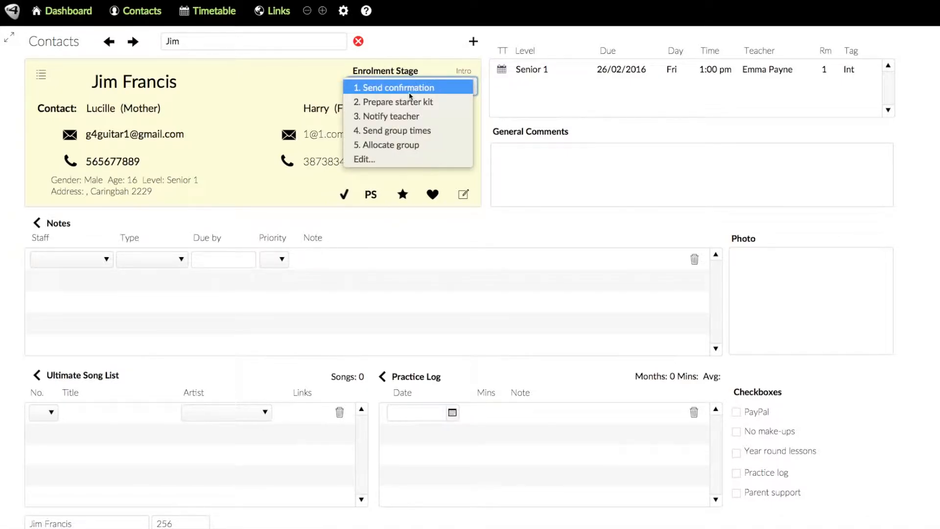
{"action": "left_click", "coordinate": [375, 89]}
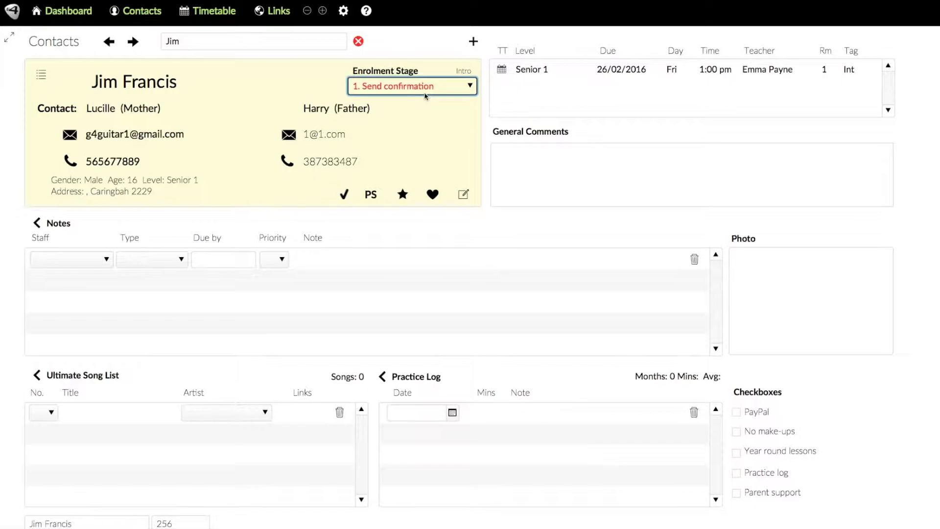
{"action": "left_click", "coordinate": [463, 91]}
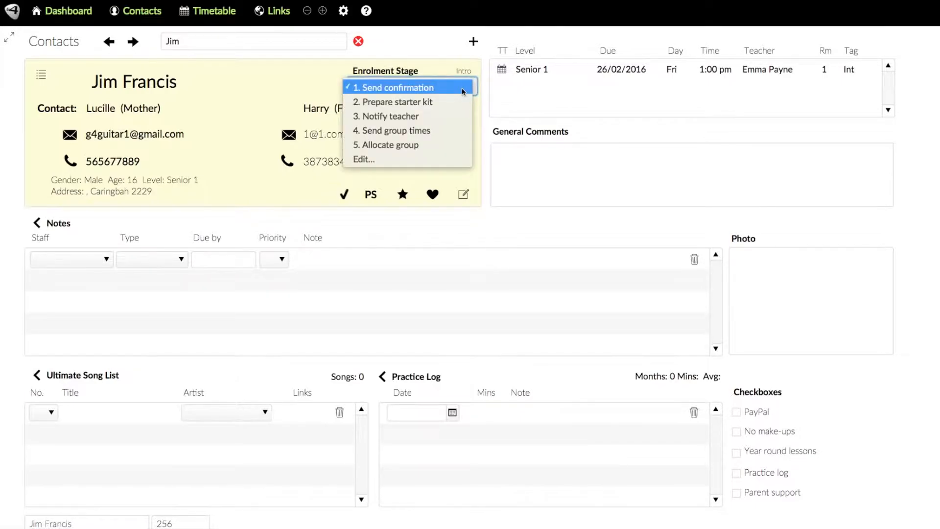
{"action": "left_click", "coordinate": [319, 76]}
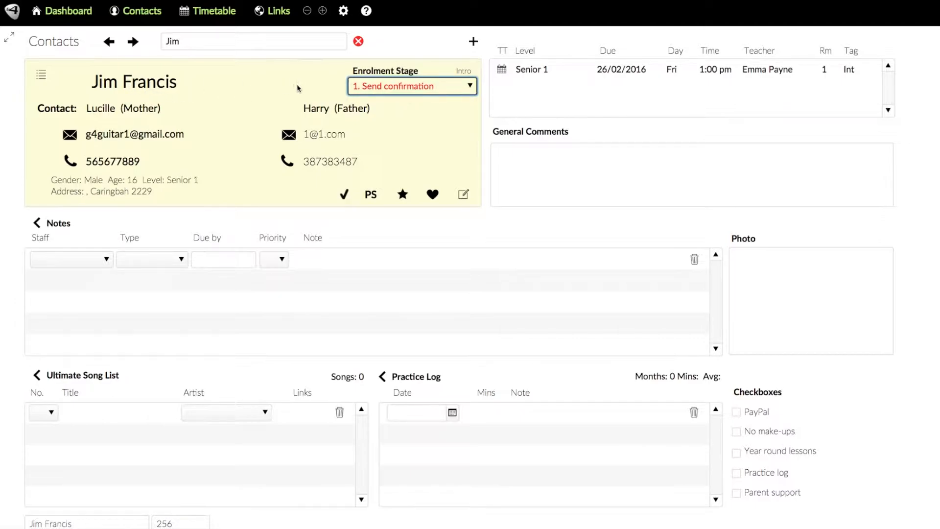
{"action": "left_click", "coordinate": [463, 90]}
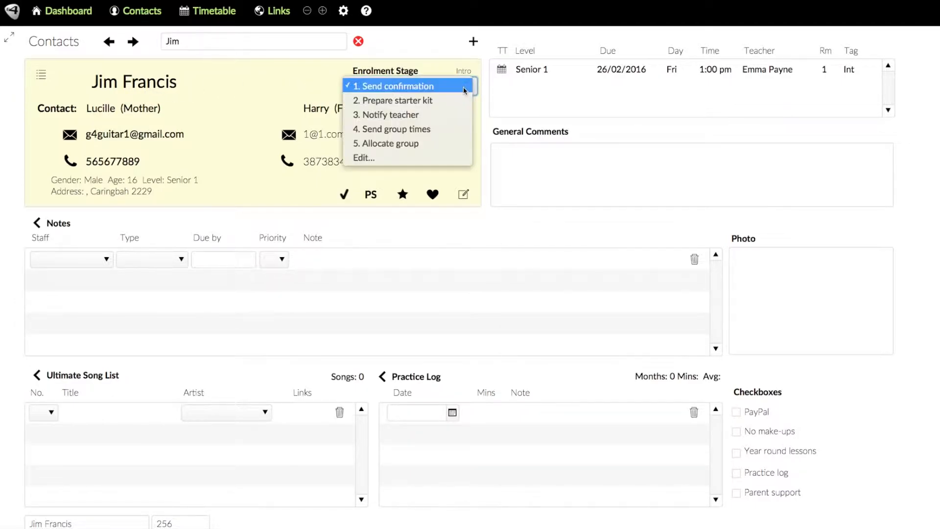
{"action": "left_click", "coordinate": [428, 102]}
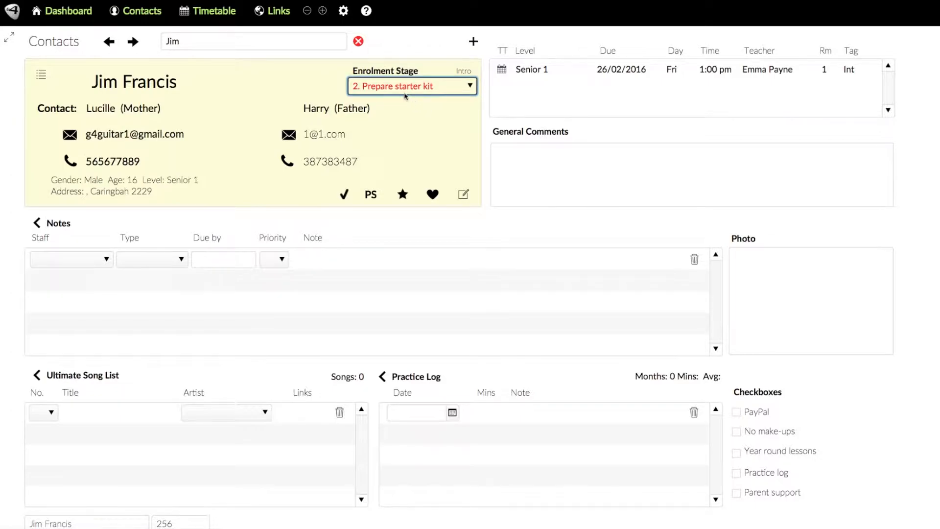
{"action": "left_click", "coordinate": [471, 86]}
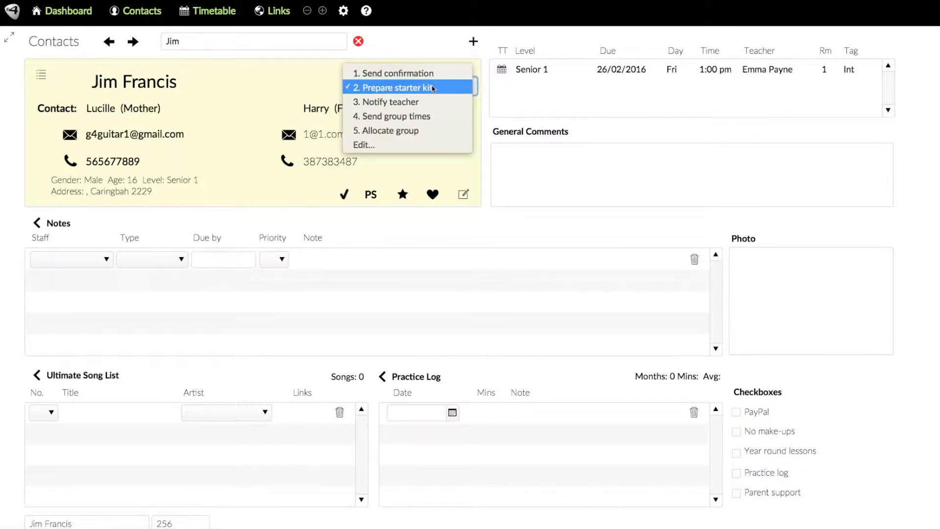
{"action": "left_click", "coordinate": [477, 79]}
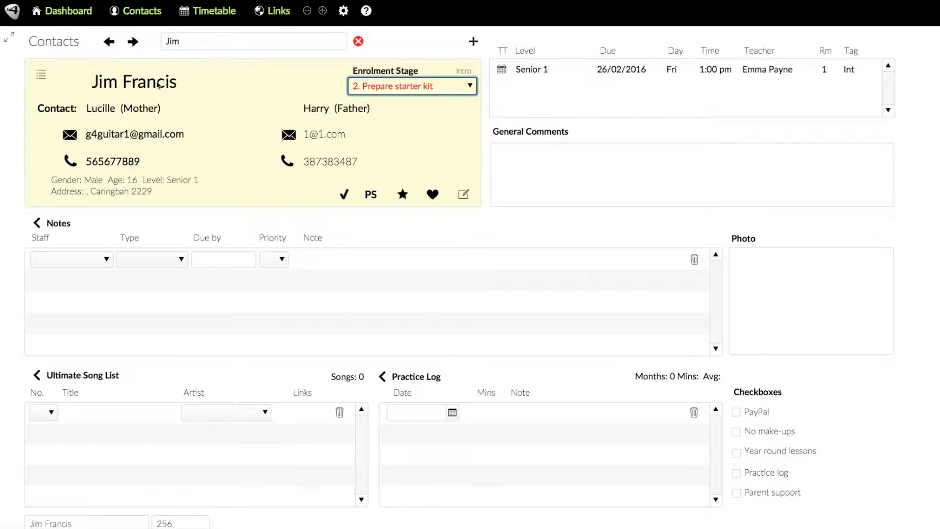
{"action": "left_click", "coordinate": [470, 86]}
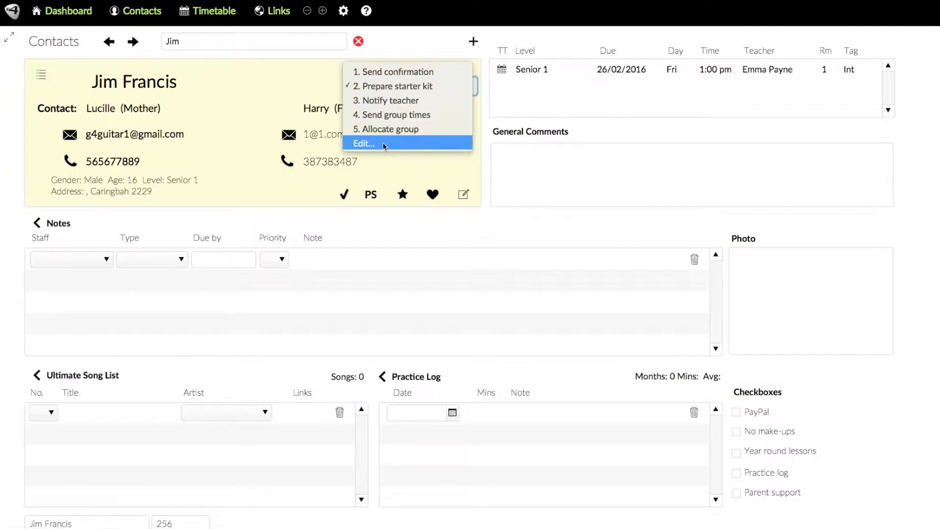
{"action": "left_click", "coordinate": [289, 75]}
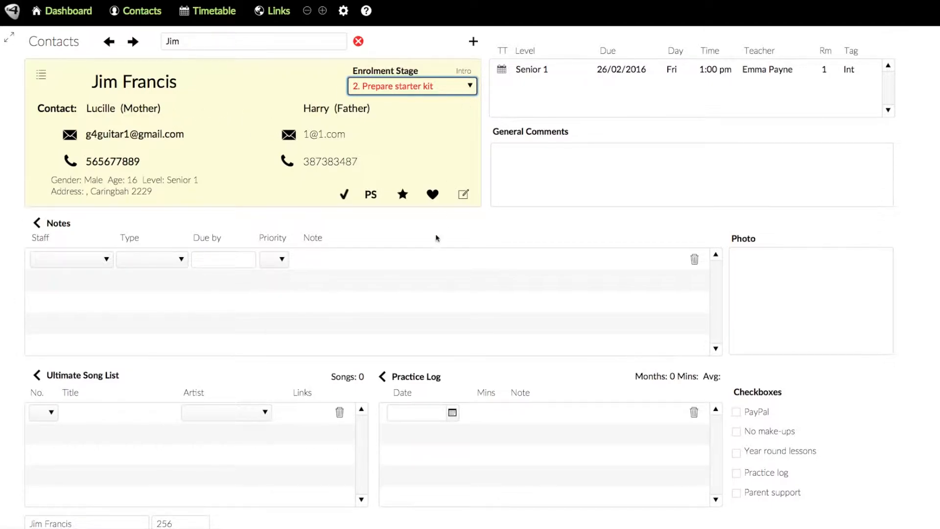
{"action": "left_click", "coordinate": [344, 196]}
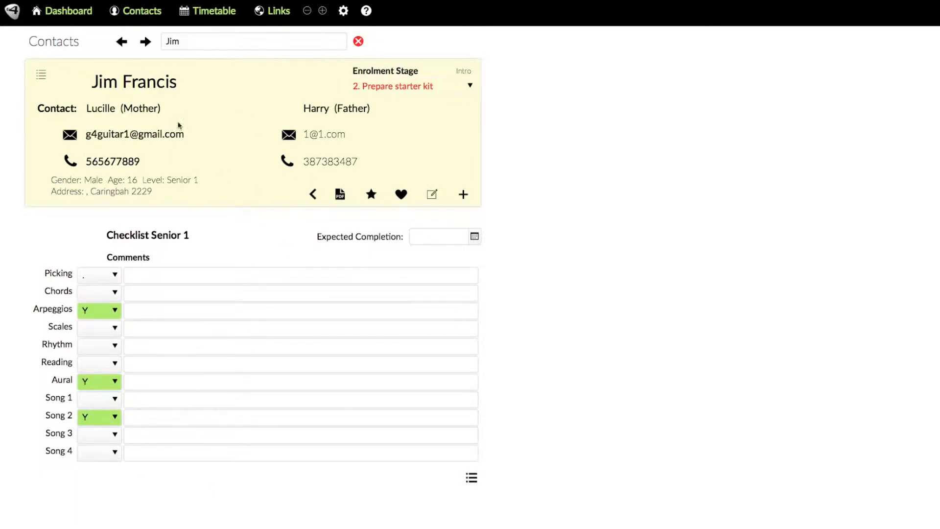
{"action": "left_click", "coordinate": [120, 42]}
{"action": "left_click", "coordinate": [145, 42]}
{"action": "left_click", "coordinate": [143, 11]}
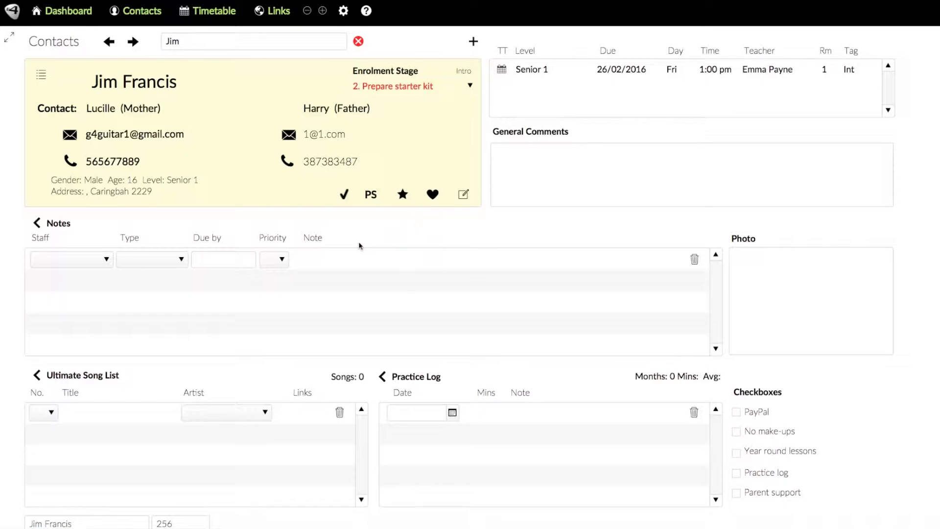
{"action": "left_click", "coordinate": [463, 195]}
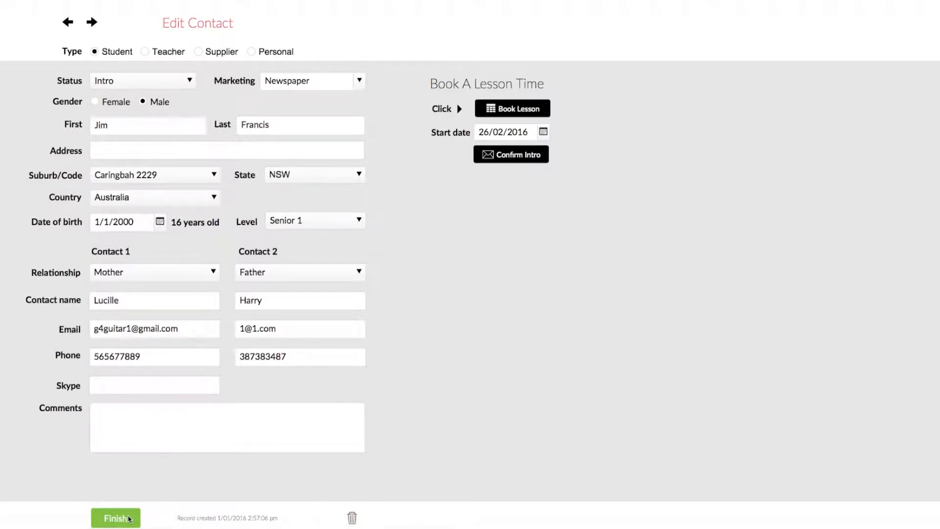
{"action": "left_click", "coordinate": [115, 518]}
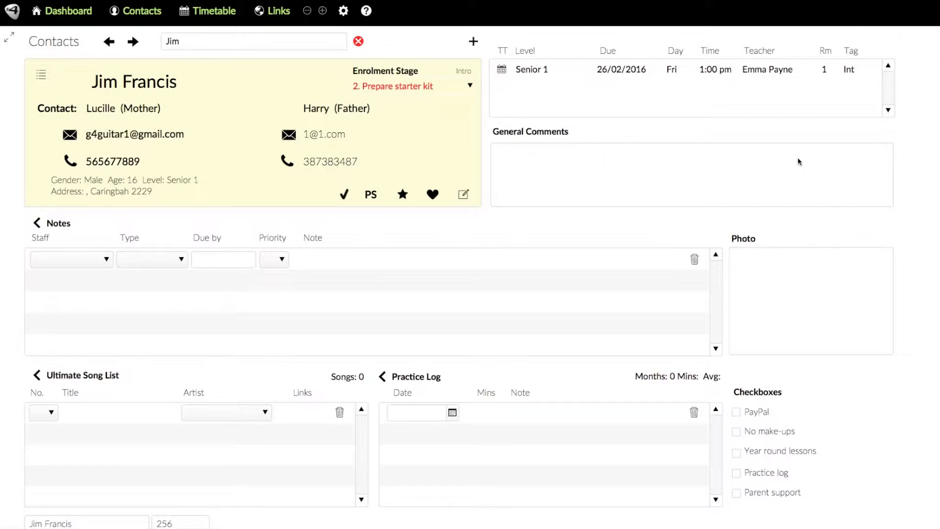
{"action": "left_click", "coordinate": [502, 71]}
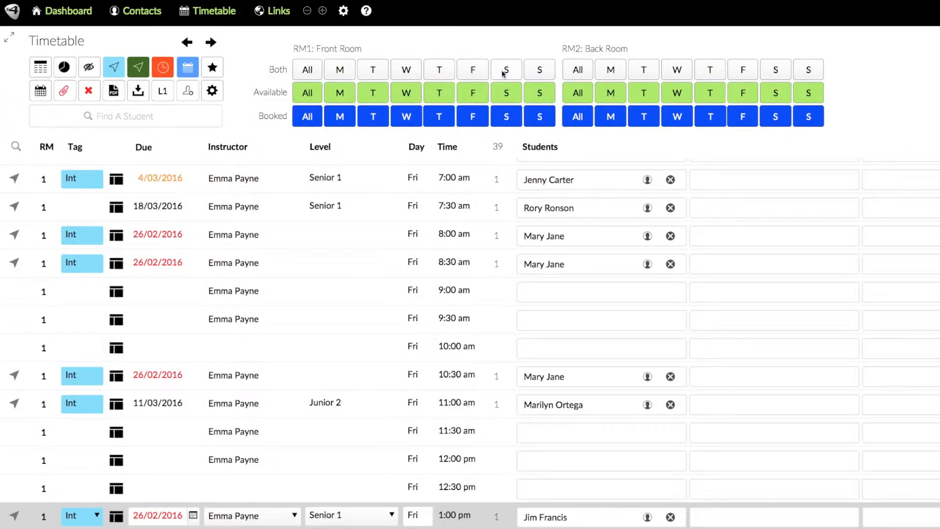
{"action": "scroll", "coordinate": [361, 307], "scroll_direction": "down", "scroll_amount": 5}
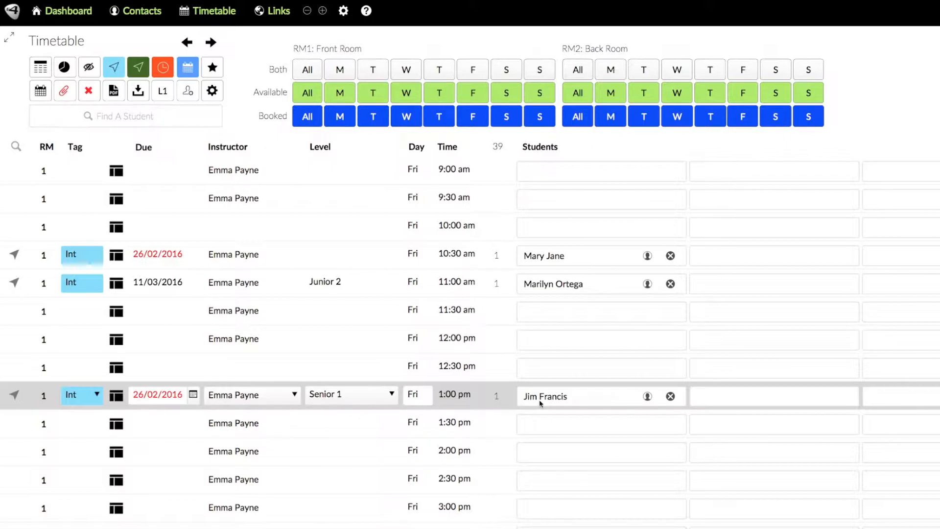
{"action": "left_click", "coordinate": [648, 397]}
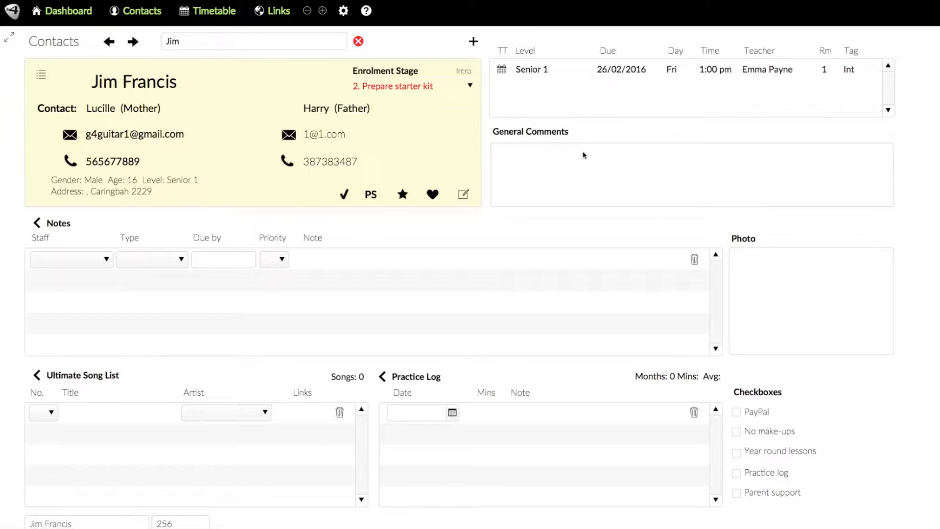
Write a General Comments entry noting the student plays banjo
{"action": "left_click", "coordinate": [535, 163]}
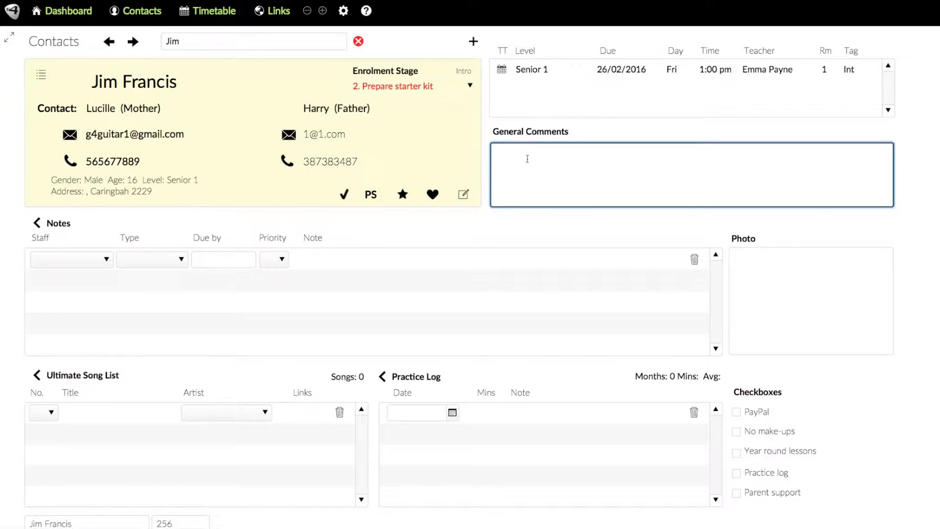
{"action": "type", "text": "Jim"}
{"action": "type", "text": " plays "}
{"action": "type", "text": "n"}
{"action": "type", "text": "b"}
{"action": "type", "text": "banjo"}
{"action": "left_click", "coordinate": [547, 224]}
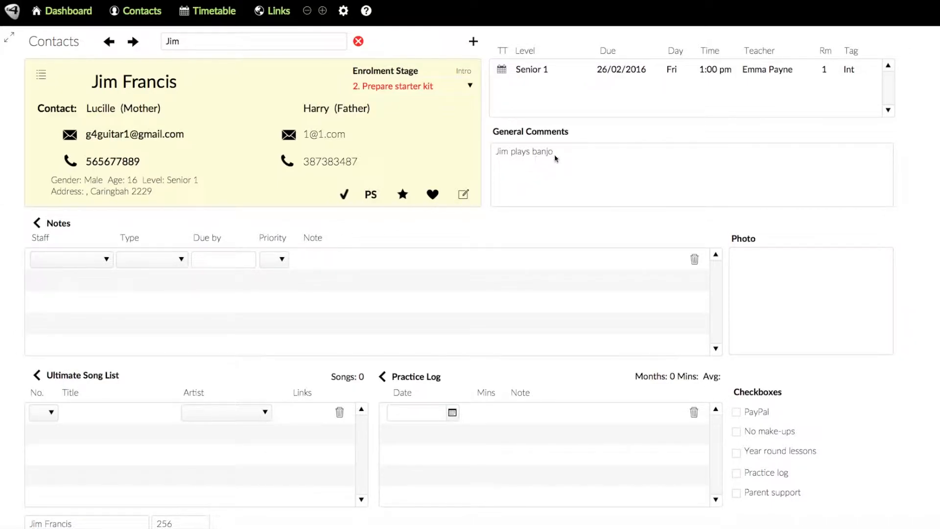
Add a Payment note for the first staff member, due 5/03/2016: 'Student's CC not working. Give them a call'
{"action": "left_click", "coordinate": [109, 260]}
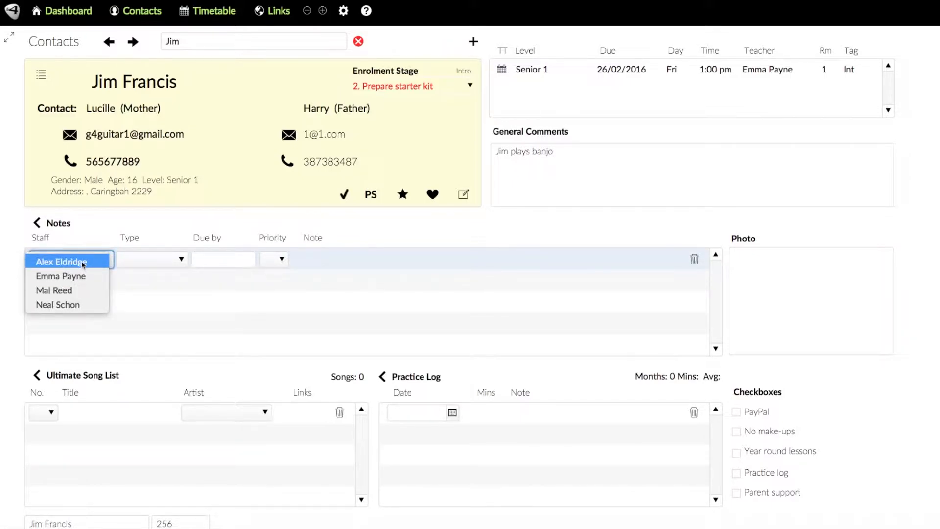
{"action": "left_click", "coordinate": [86, 262]}
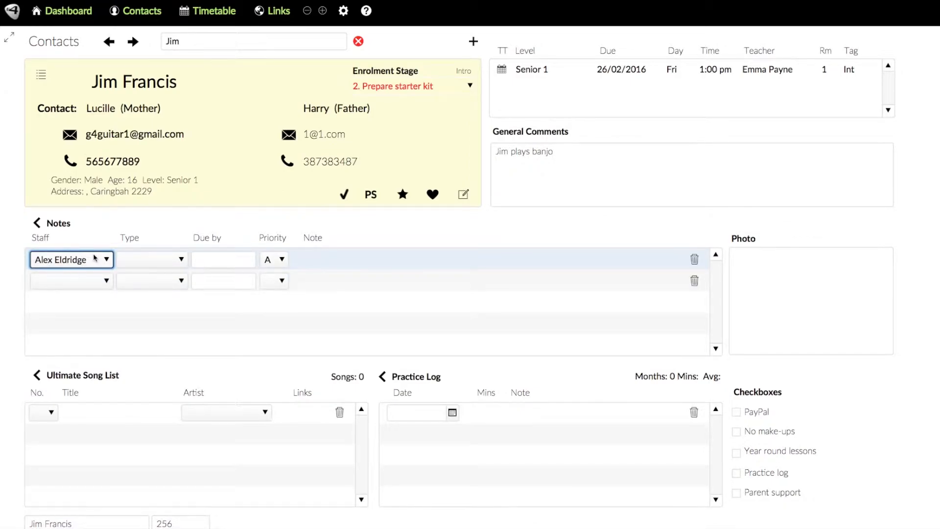
{"action": "left_click", "coordinate": [153, 259]}
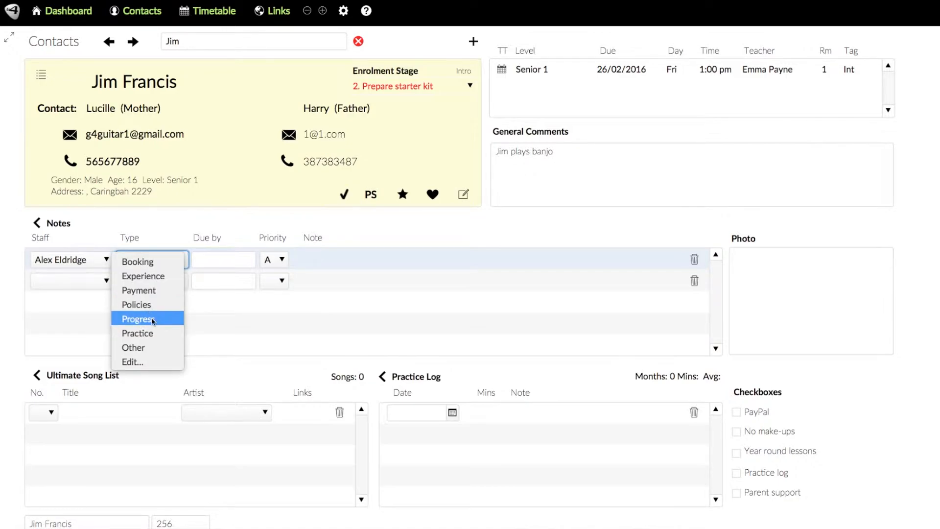
{"action": "left_click", "coordinate": [143, 293]}
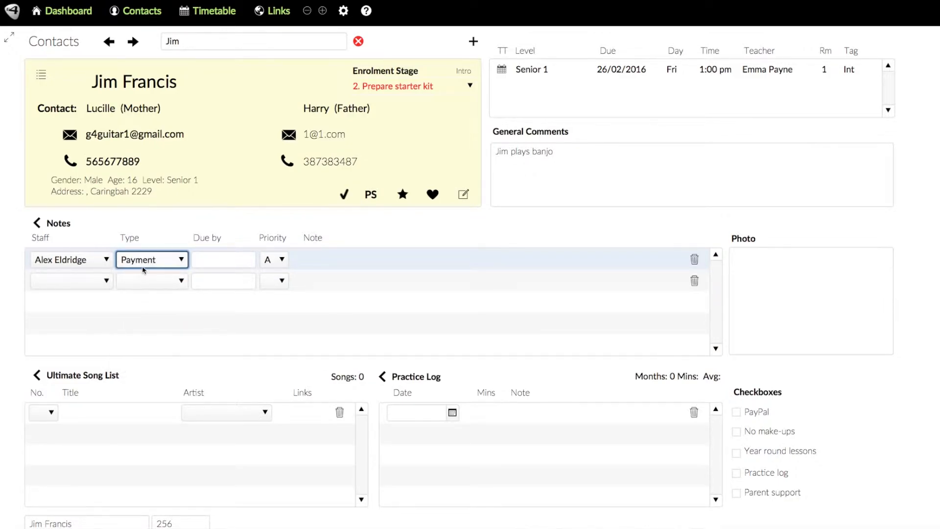
{"action": "left_click", "coordinate": [228, 263]}
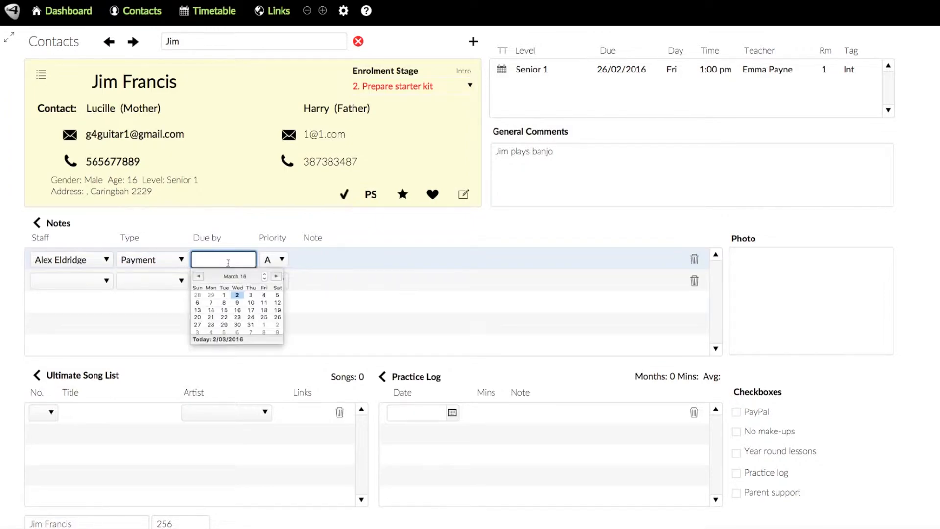
{"action": "left_click", "coordinate": [276, 295]}
{"action": "left_click", "coordinate": [305, 261]}
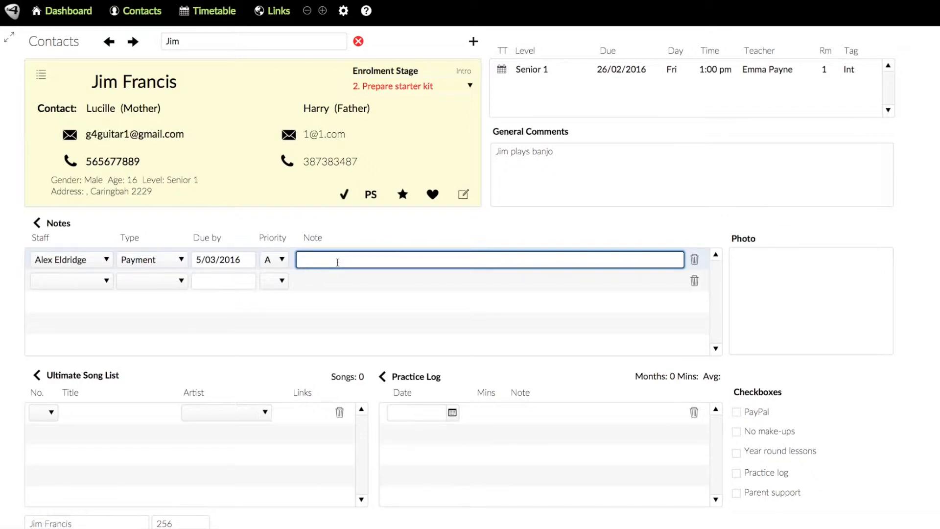
{"action": "type", "text": "Student's CC not working"}
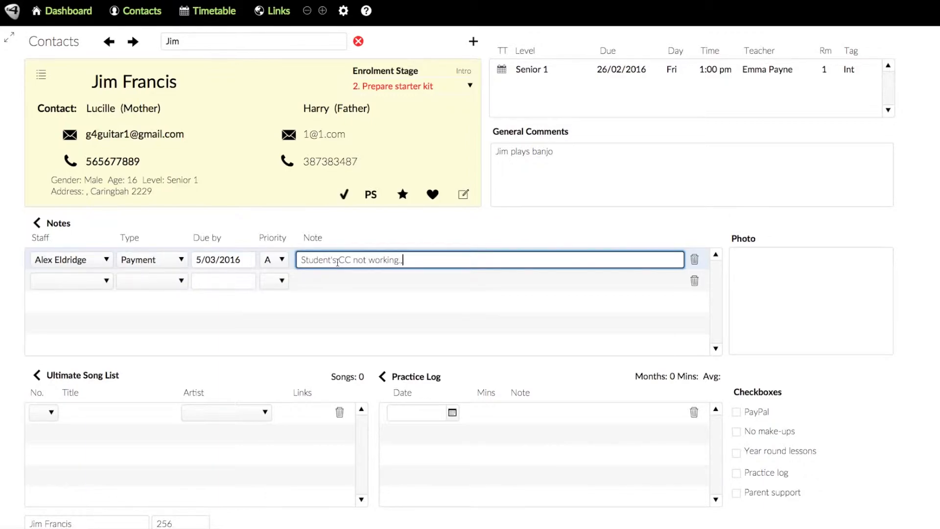
{"action": "type", "text": ". Give them a call."}
{"action": "left_click", "coordinate": [356, 233]}
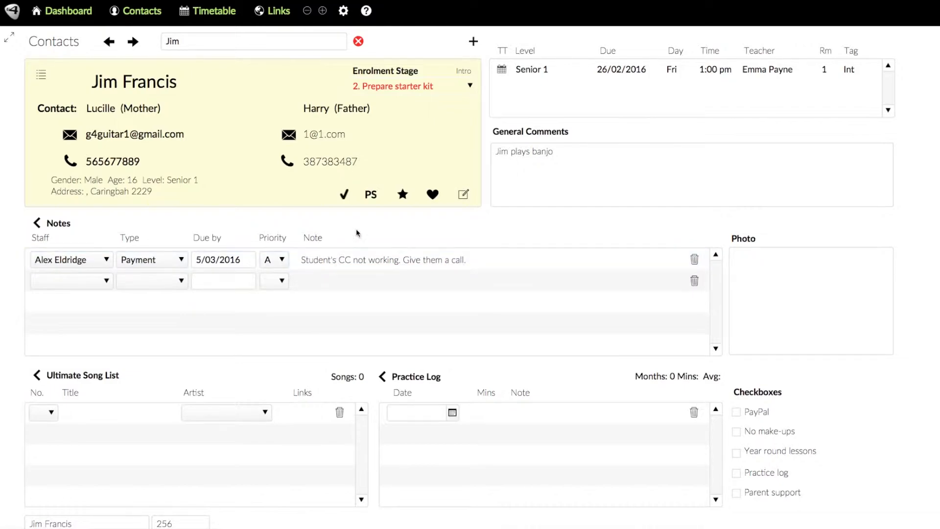
Open the student notes list, sort it by Due Date, and open the student's contact from his row
{"action": "left_click", "coordinate": [39, 225]}
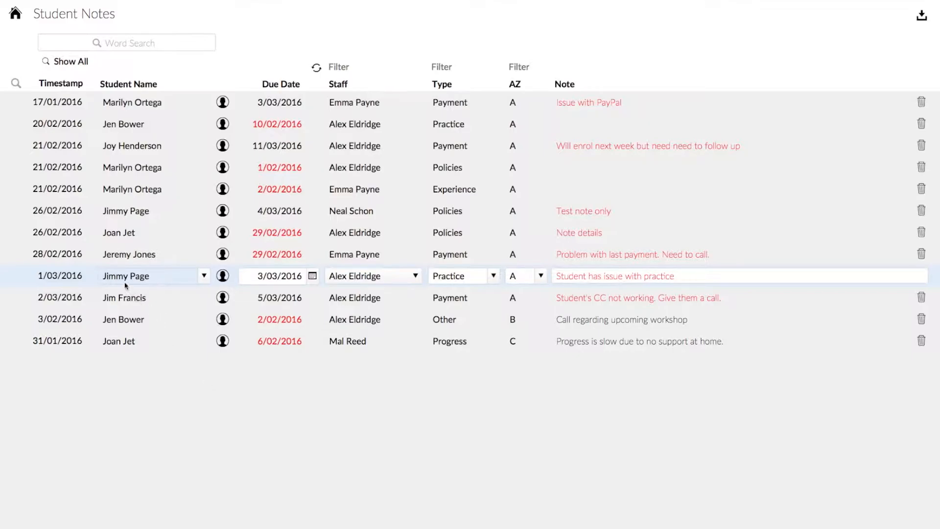
{"action": "left_click", "coordinate": [136, 298]}
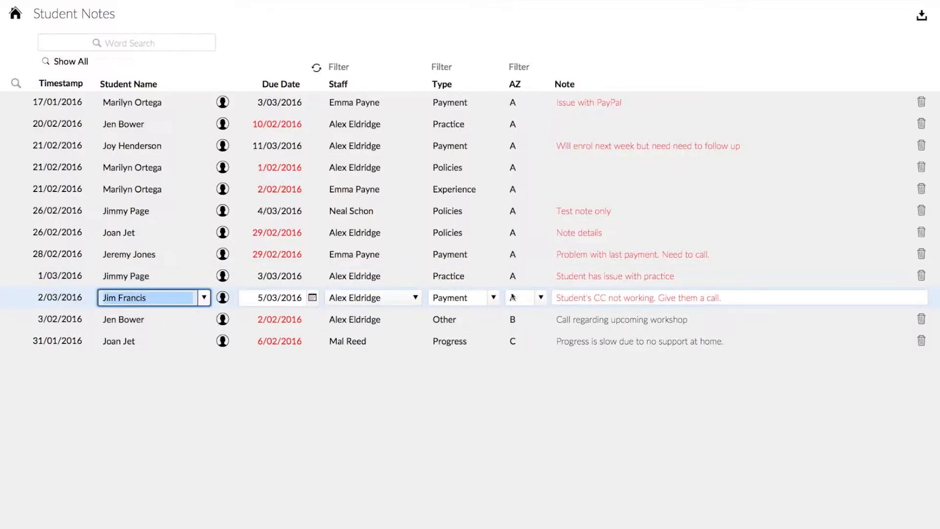
{"action": "left_click", "coordinate": [277, 86]}
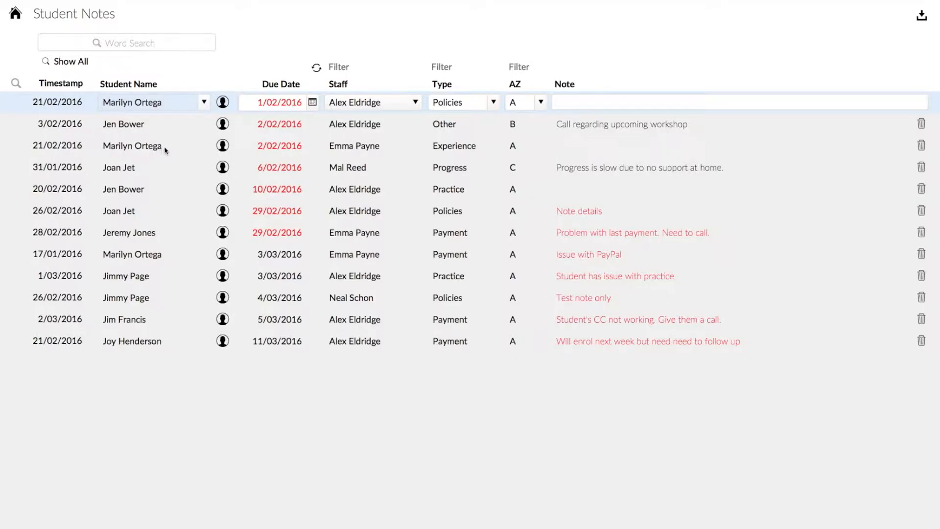
{"action": "left_click", "coordinate": [223, 319]}
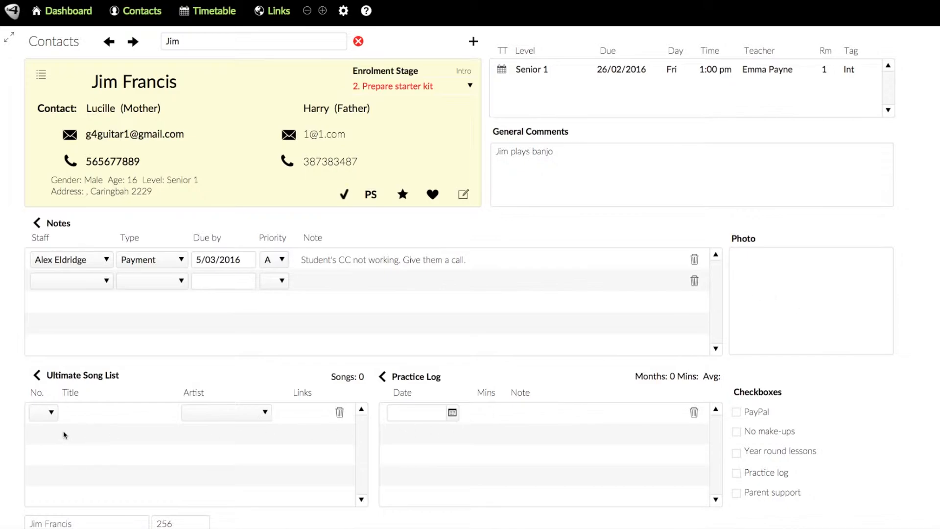
Add song 1 'Rock' by Led Zeppelin to the song list, then view the full Ultimate Song List
{"action": "left_click", "coordinate": [77, 418]}
{"action": "left_click", "coordinate": [51, 415]}
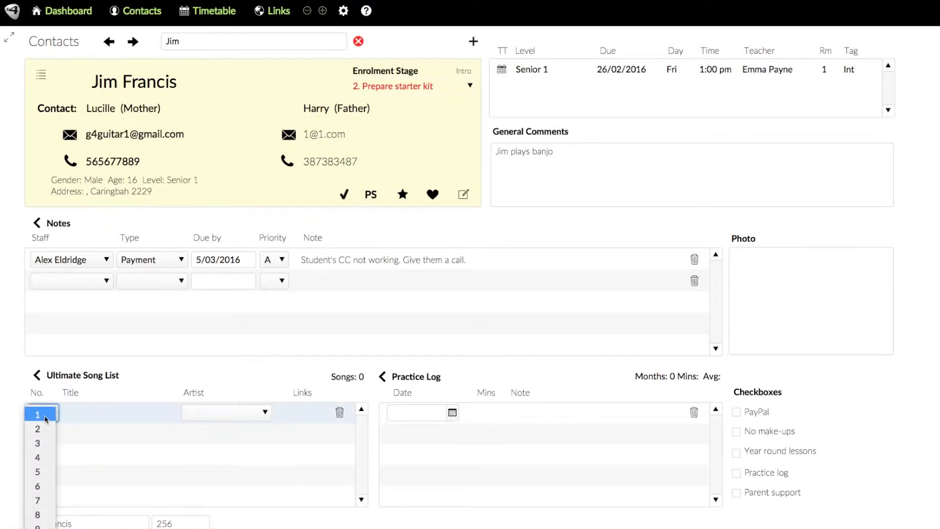
{"action": "left_click", "coordinate": [49, 415]}
{"action": "left_click", "coordinate": [89, 412]}
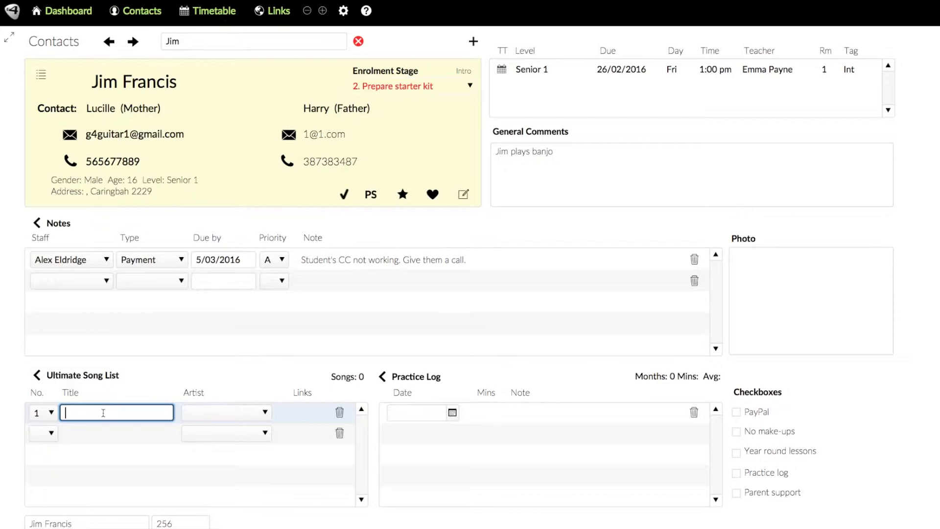
{"action": "type", "text": "Rock"}
{"action": "key", "text": "Tab"}
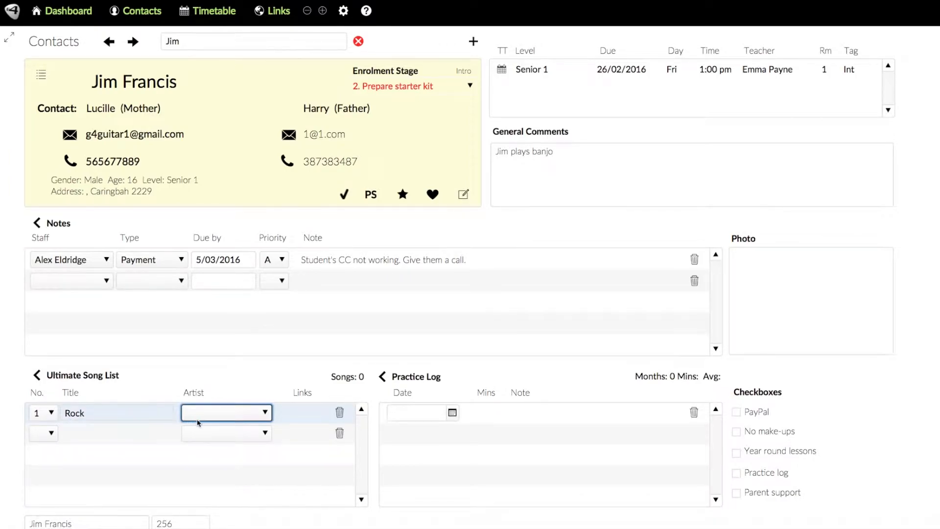
{"action": "left_click", "coordinate": [217, 413]}
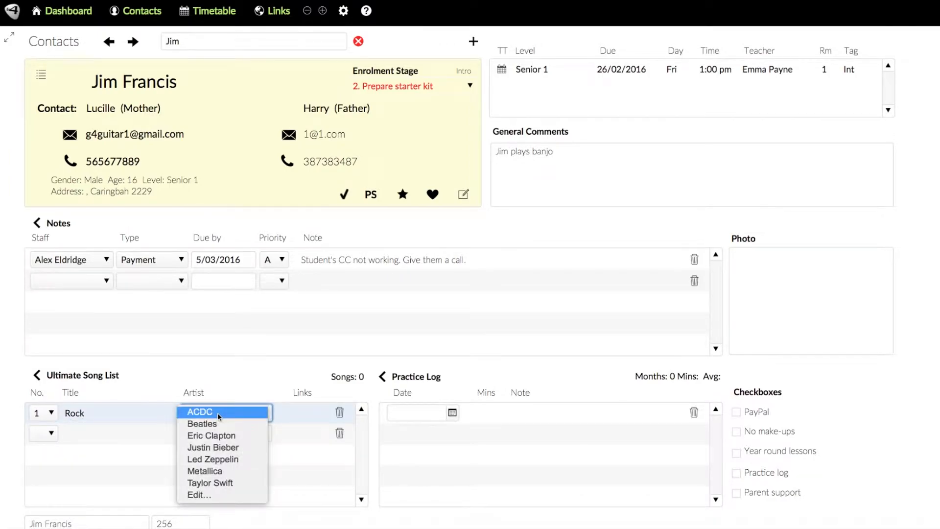
{"action": "left_click", "coordinate": [194, 459]}
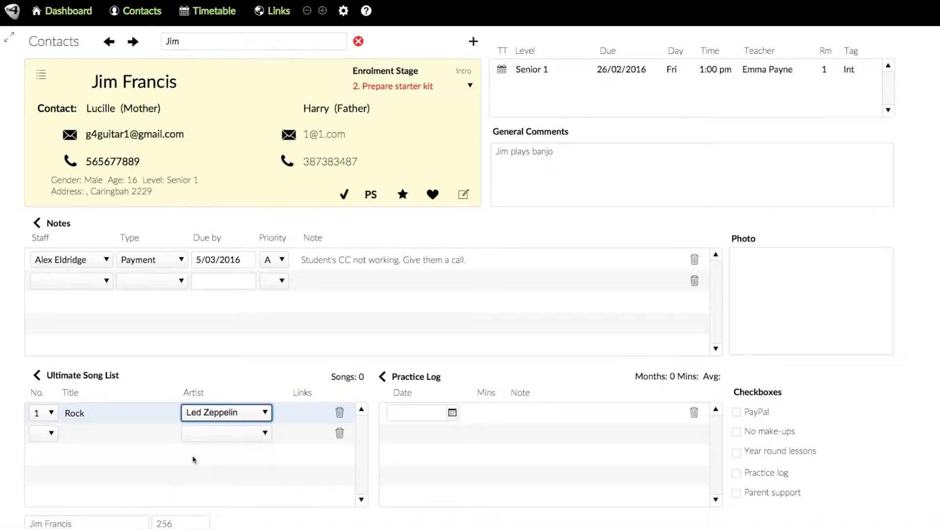
{"action": "left_click", "coordinate": [264, 413]}
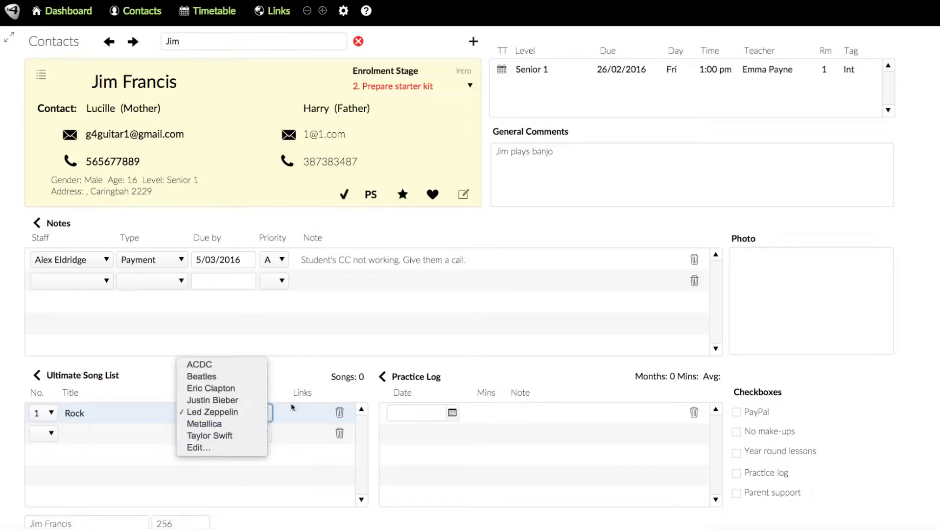
{"action": "left_click", "coordinate": [282, 364]}
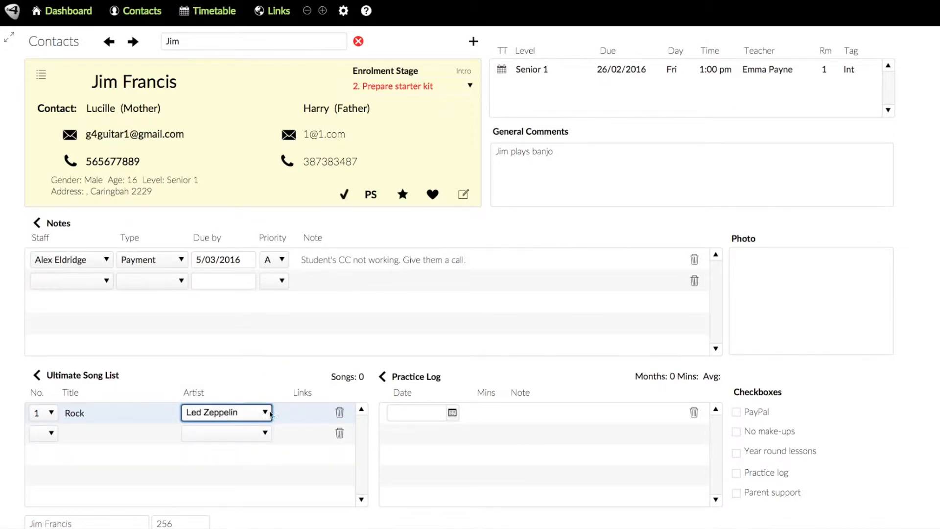
{"action": "left_click", "coordinate": [309, 420]}
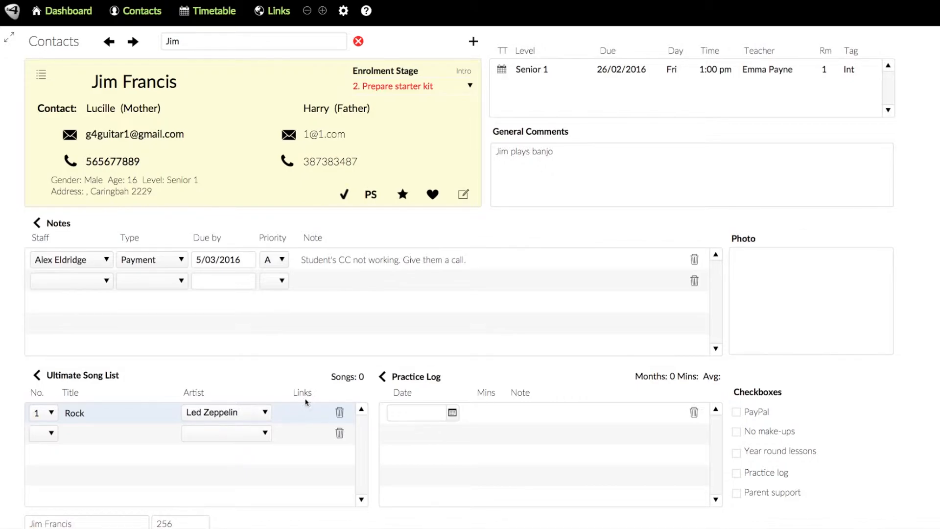
{"action": "left_click", "coordinate": [40, 378]}
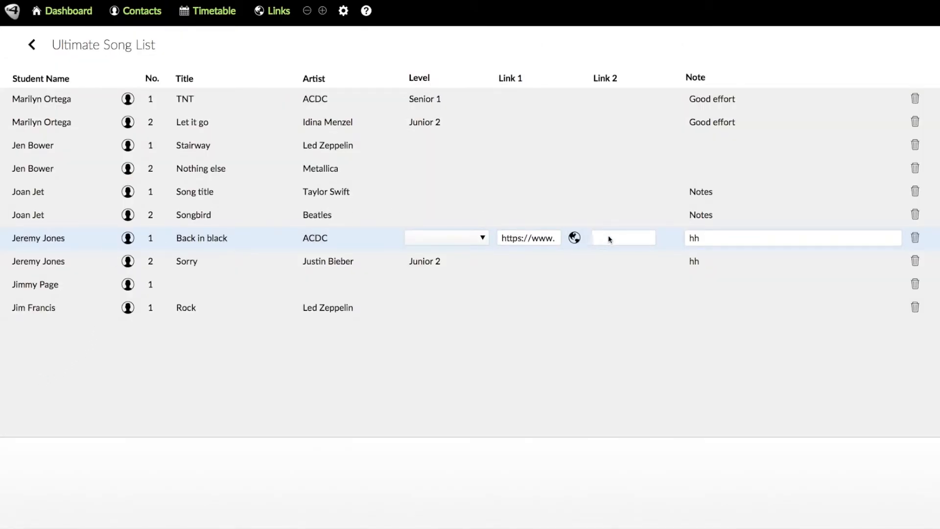
Expand another student's song link, open that student's contact, and return to the song list
{"action": "left_click", "coordinate": [539, 238]}
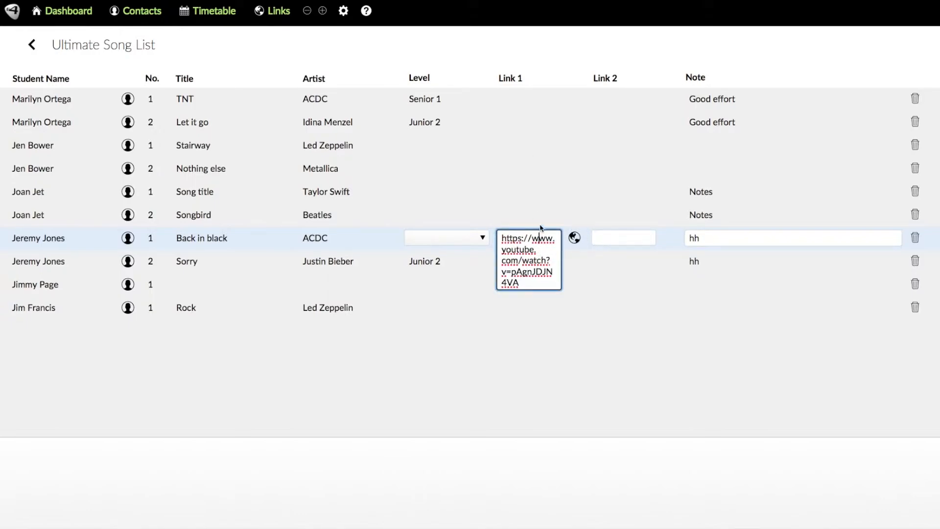
{"action": "left_click", "coordinate": [515, 144]}
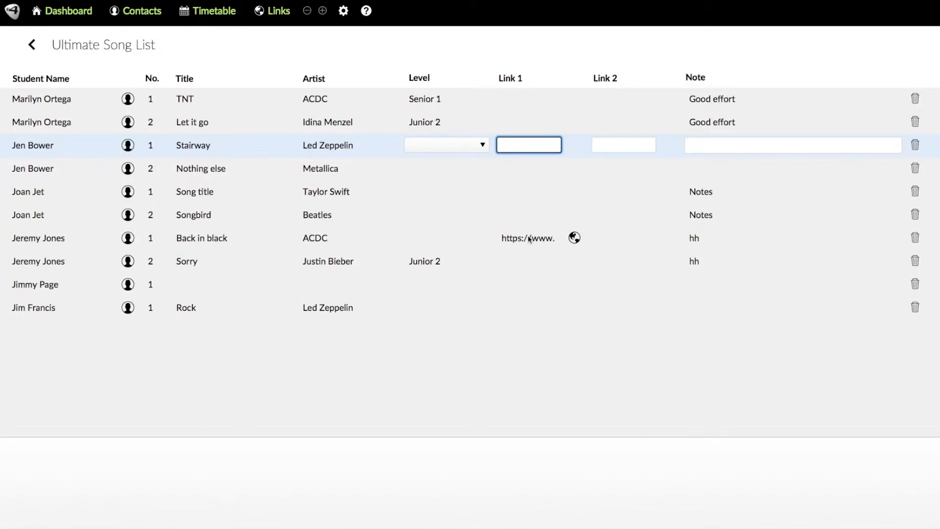
{"action": "left_click", "coordinate": [127, 238]}
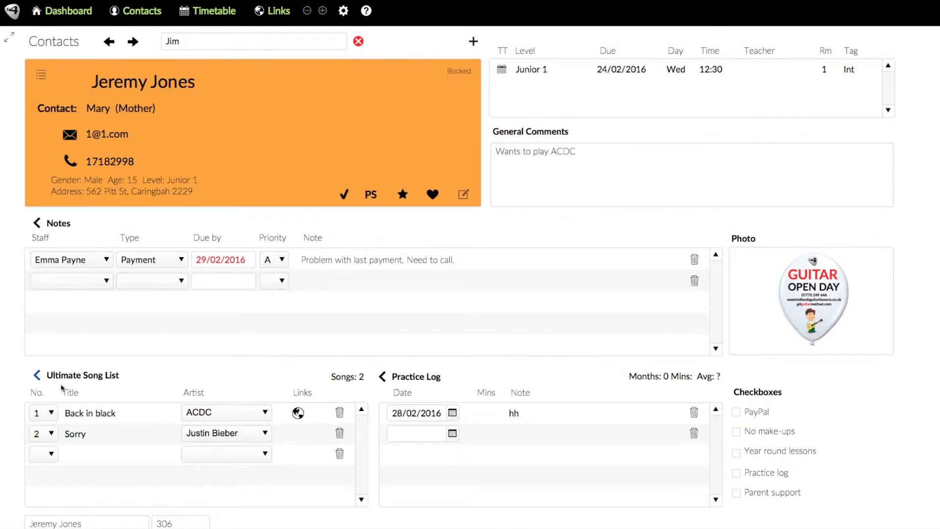
{"action": "left_click", "coordinate": [38, 375]}
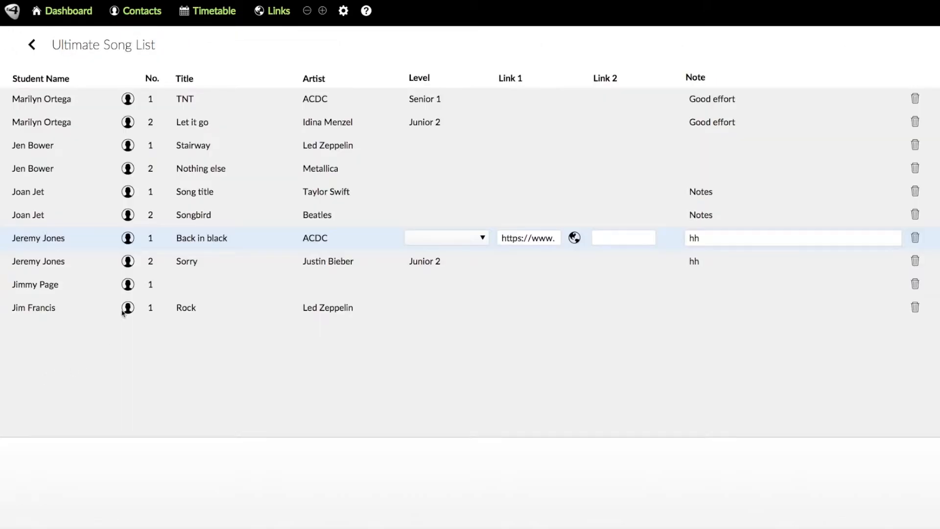
Sort the song list by Artist and then Title, and reopen the Senior 1 student's contact
{"action": "left_click", "coordinate": [312, 80]}
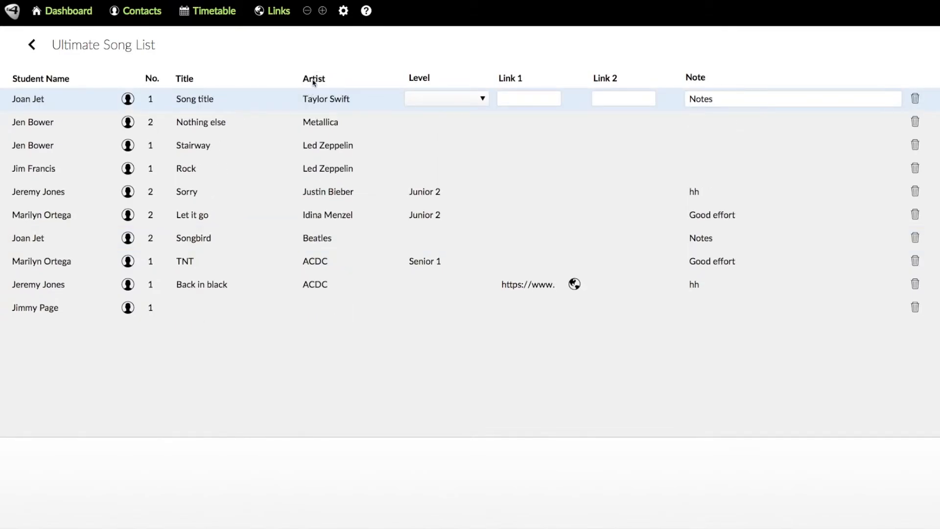
{"action": "left_click", "coordinate": [318, 81]}
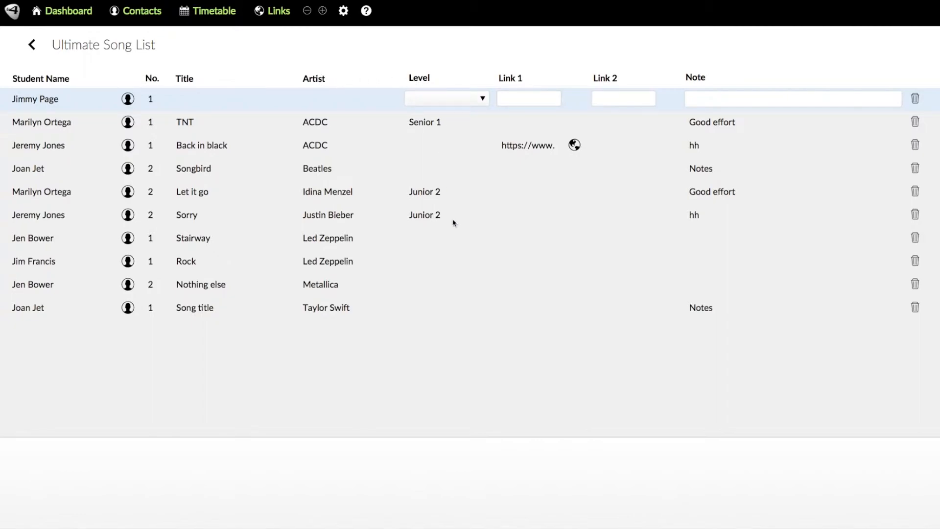
{"action": "left_click", "coordinate": [181, 79]}
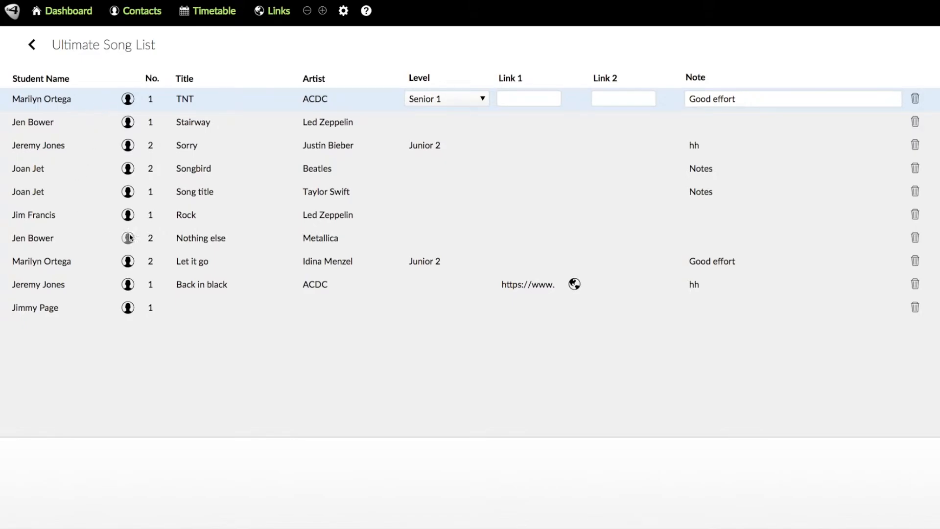
{"action": "left_click", "coordinate": [128, 215]}
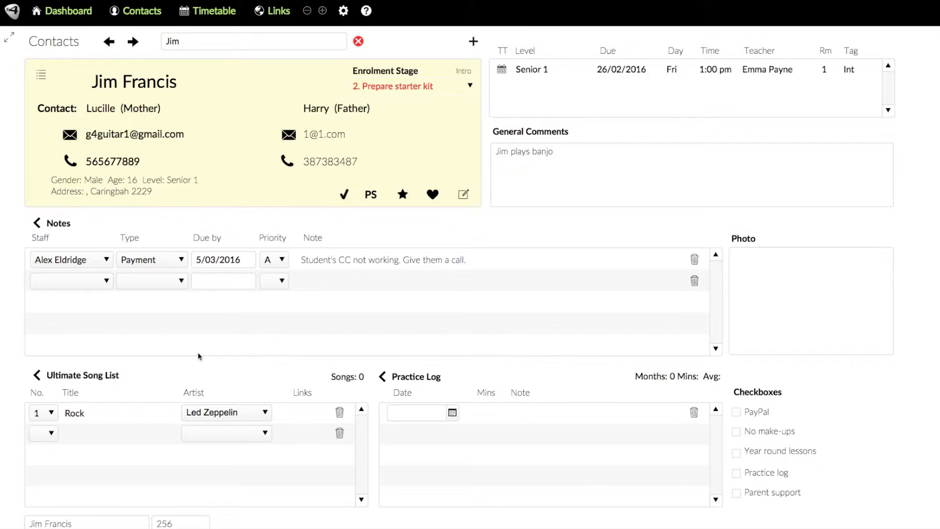
Add a 1500-minute practice entry dated 1/03/2016, then view the full Practice Log
{"action": "left_click", "coordinate": [453, 413]}
{"action": "left_click", "coordinate": [421, 453]}
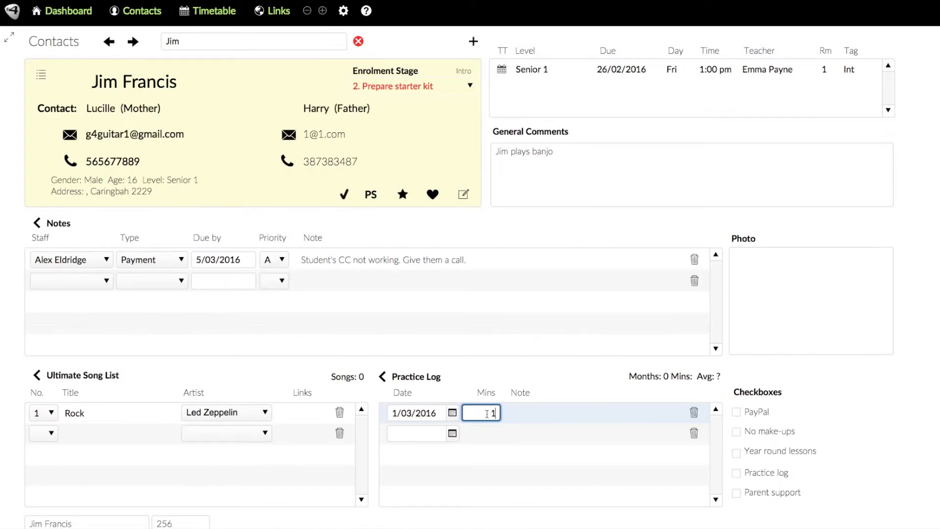
{"action": "type", "text": "1500"}
{"action": "key", "text": "Tab"}
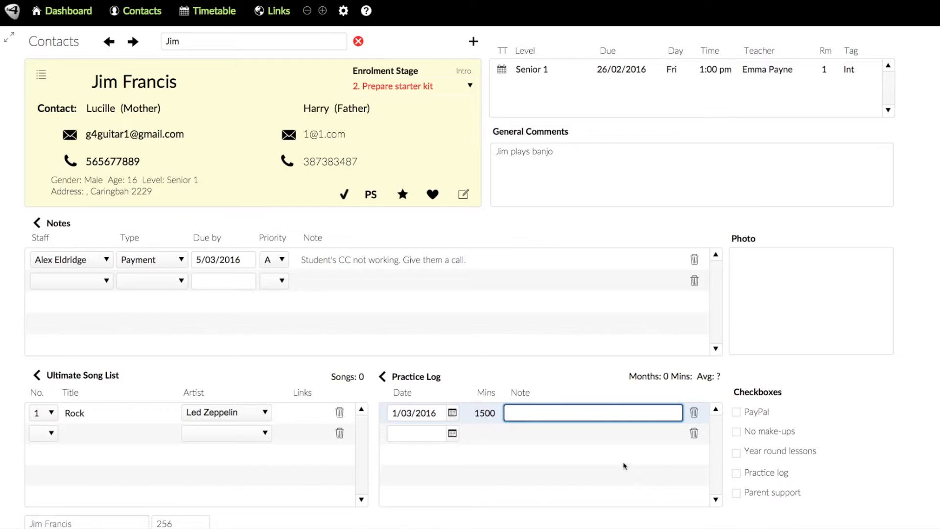
{"action": "left_click", "coordinate": [384, 378]}
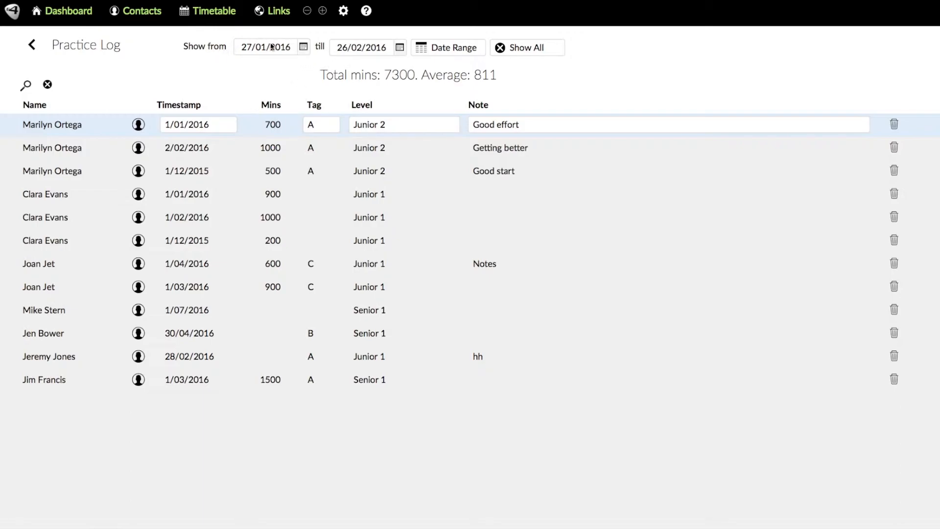
Filter the Practice Log from 1/01/2016 and sort entries by minutes, largest first
{"action": "left_click", "coordinate": [304, 47]}
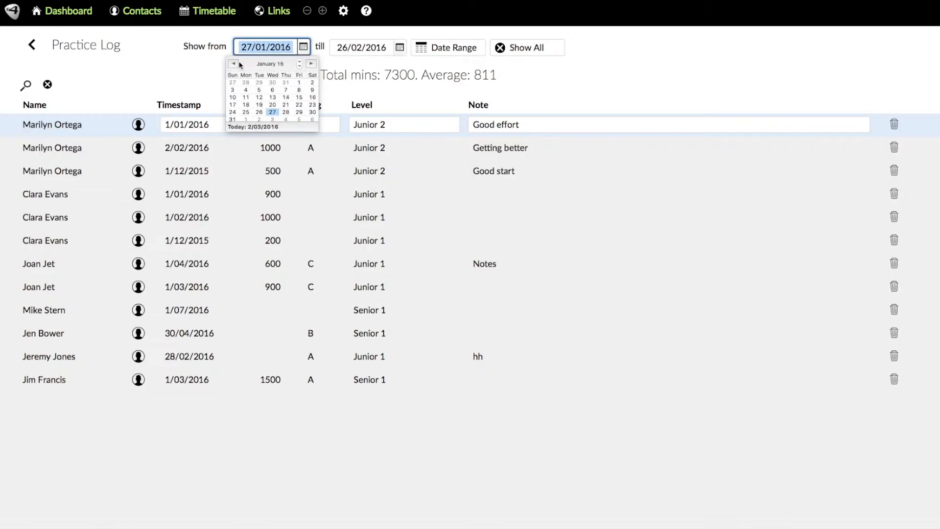
{"action": "left_click", "coordinate": [299, 83]}
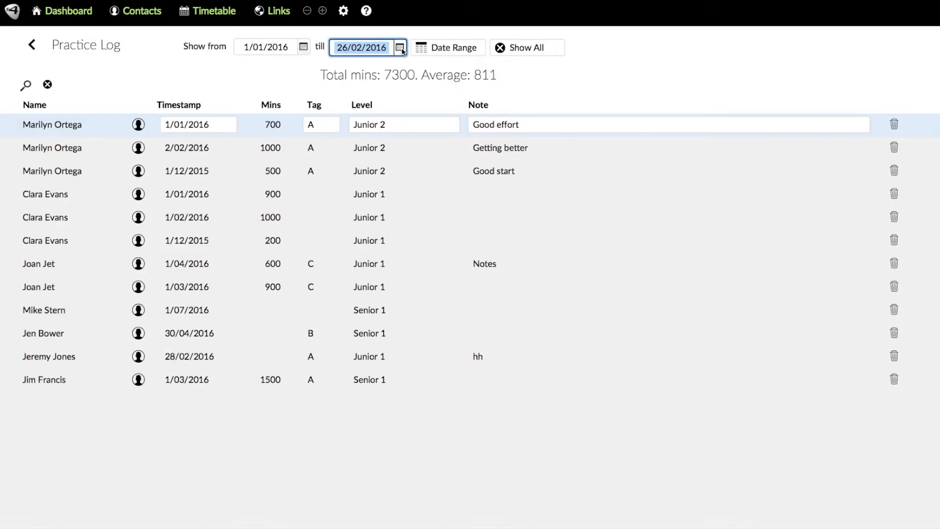
{"action": "left_click", "coordinate": [428, 47]}
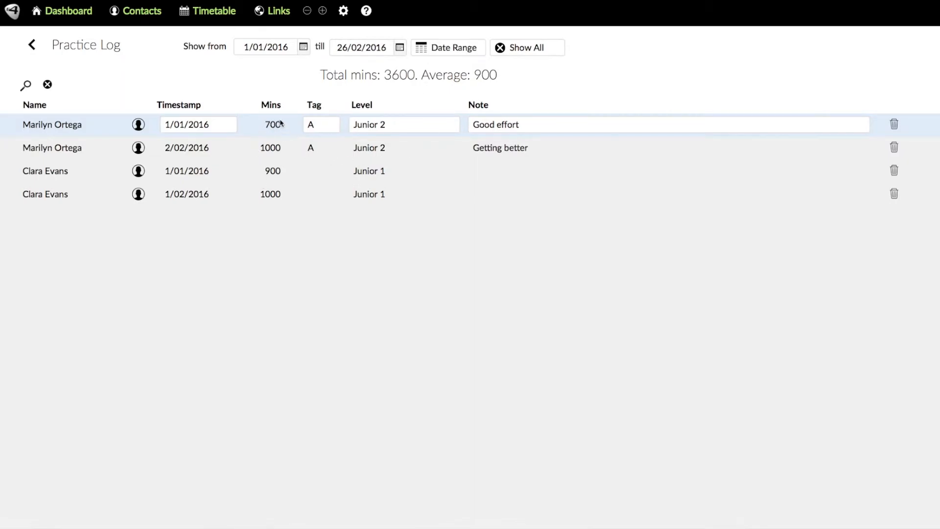
{"action": "left_click", "coordinate": [272, 105]}
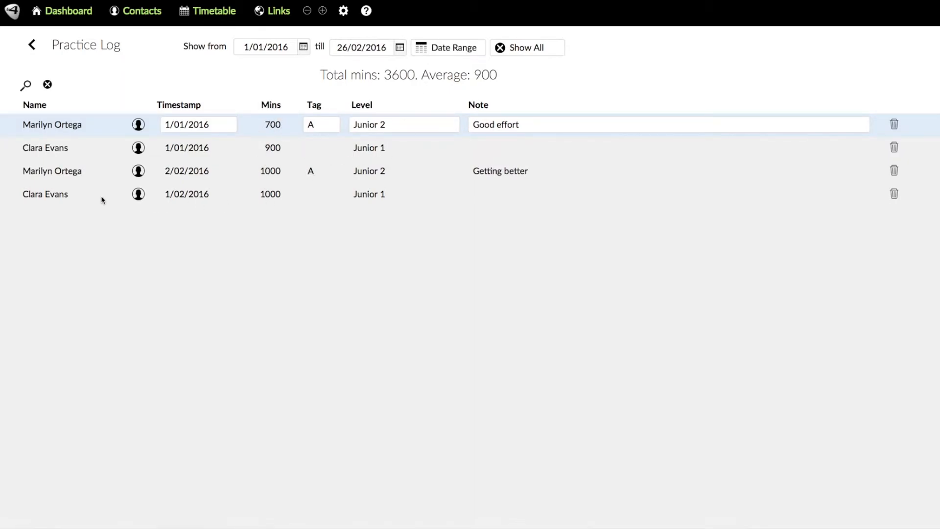
{"action": "left_click", "coordinate": [275, 105]}
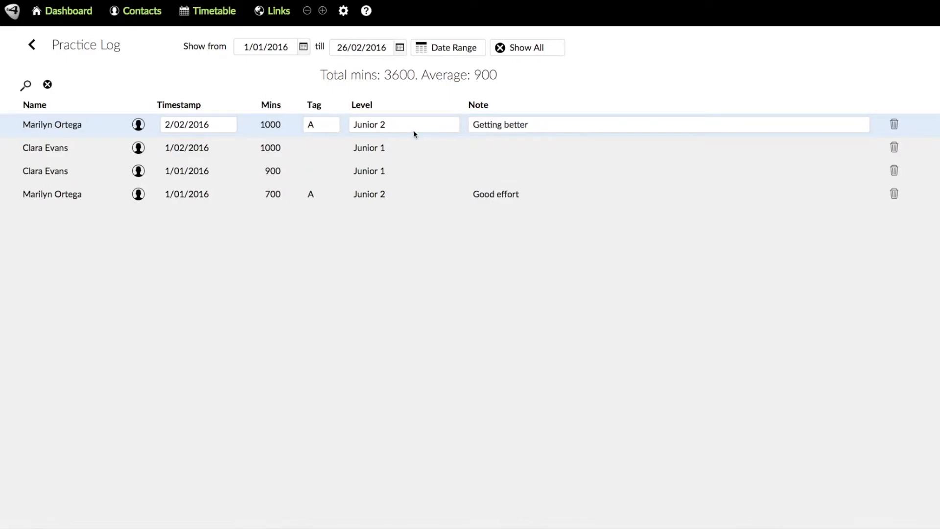
Return from the Practice Log to the Senior 1 student's contact page
{"action": "left_click", "coordinate": [33, 46]}
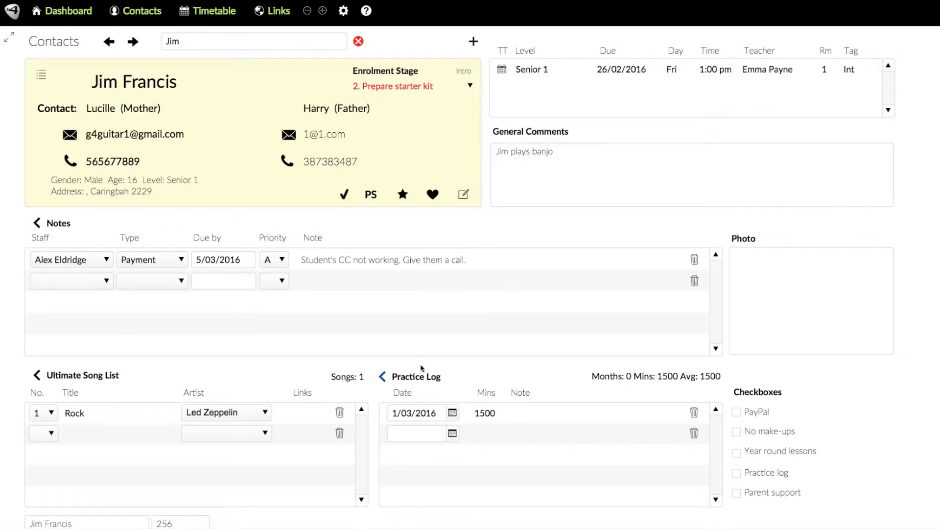
Open the Contacts List, try the St, Te, Su and Pe filters, then clear the name search
{"action": "left_click", "coordinate": [42, 75]}
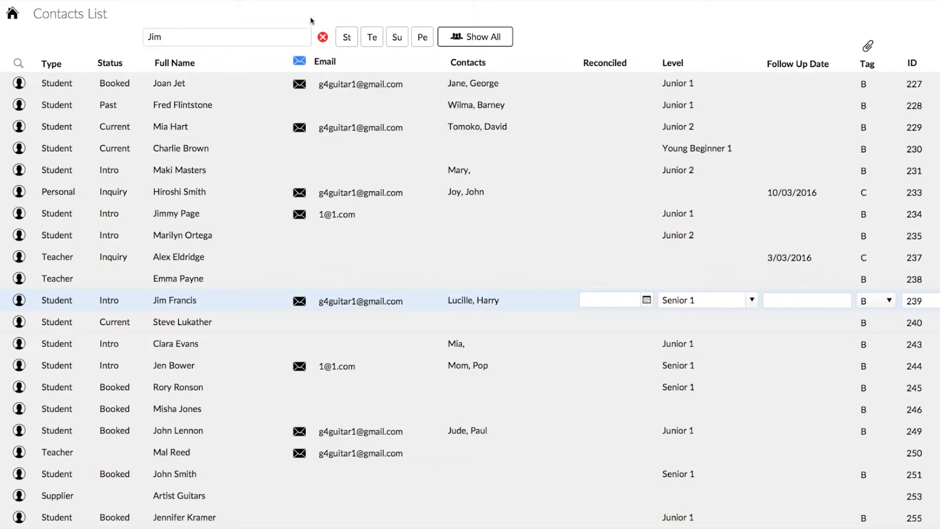
{"action": "left_click", "coordinate": [346, 39]}
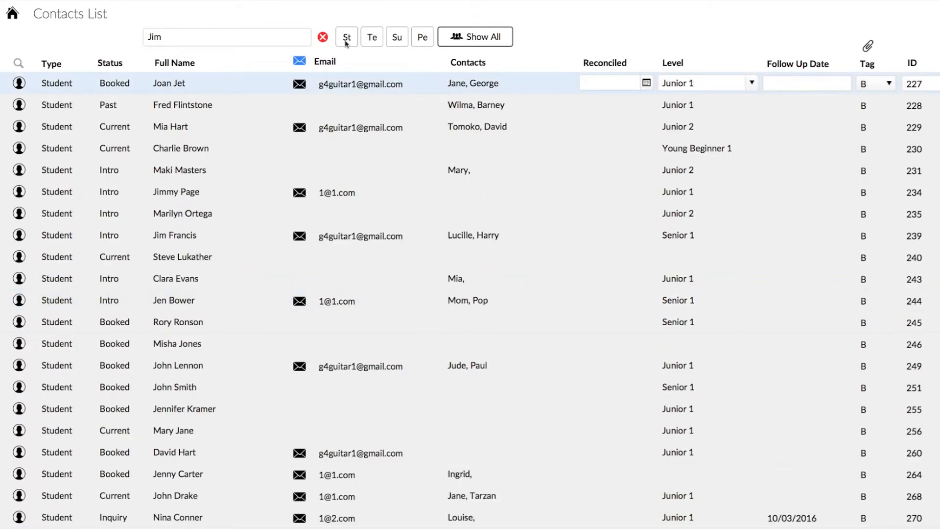
{"action": "left_click", "coordinate": [373, 43]}
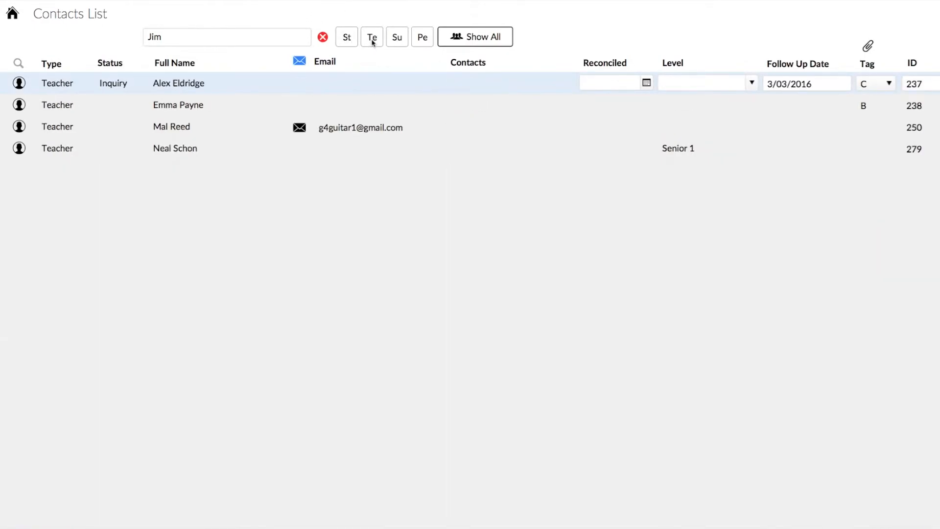
{"action": "left_click", "coordinate": [399, 38]}
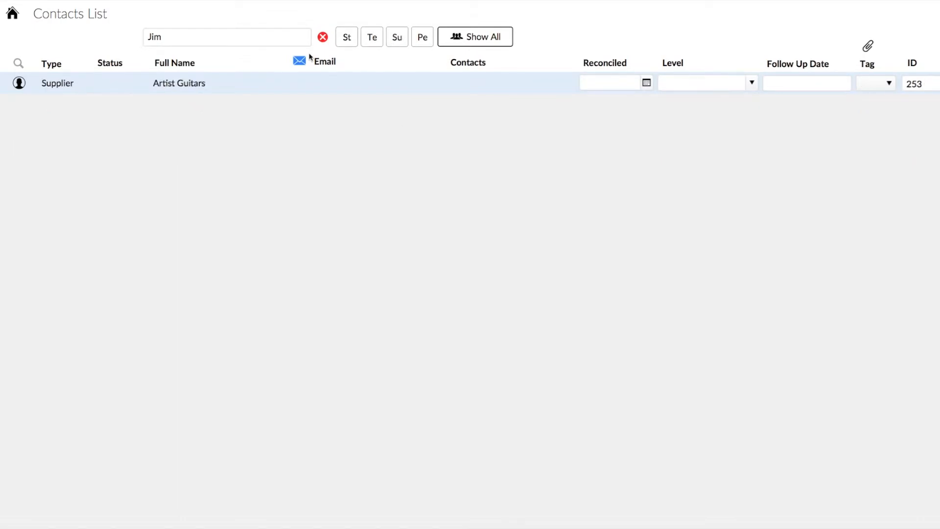
{"action": "left_click", "coordinate": [420, 38]}
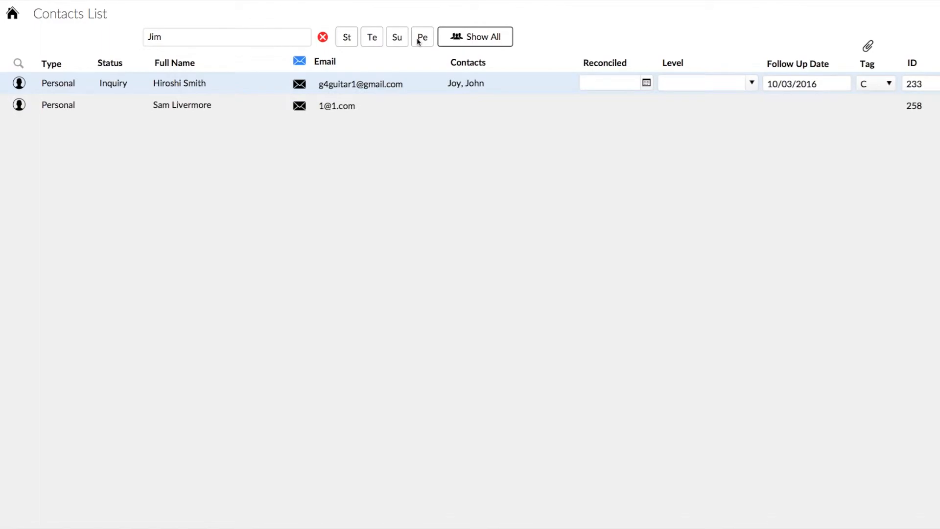
{"action": "left_click", "coordinate": [348, 39]}
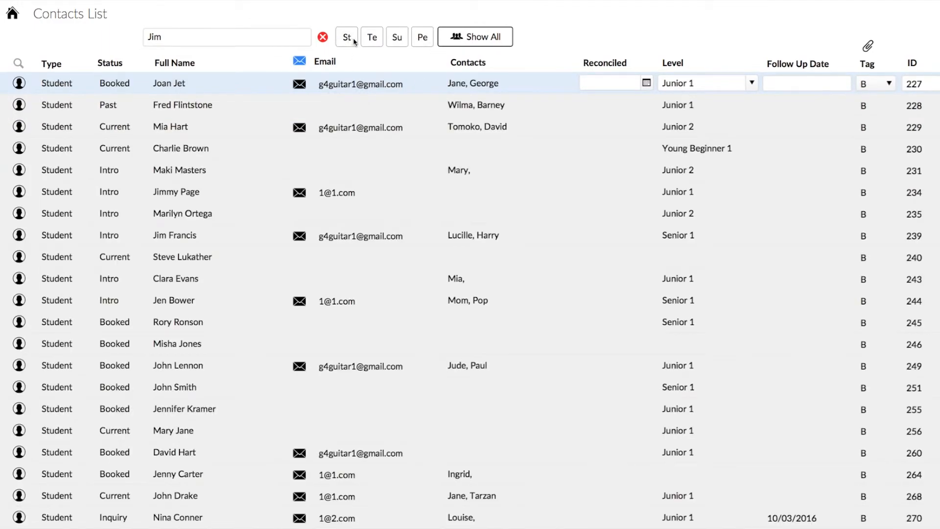
{"action": "left_click", "coordinate": [322, 37]}
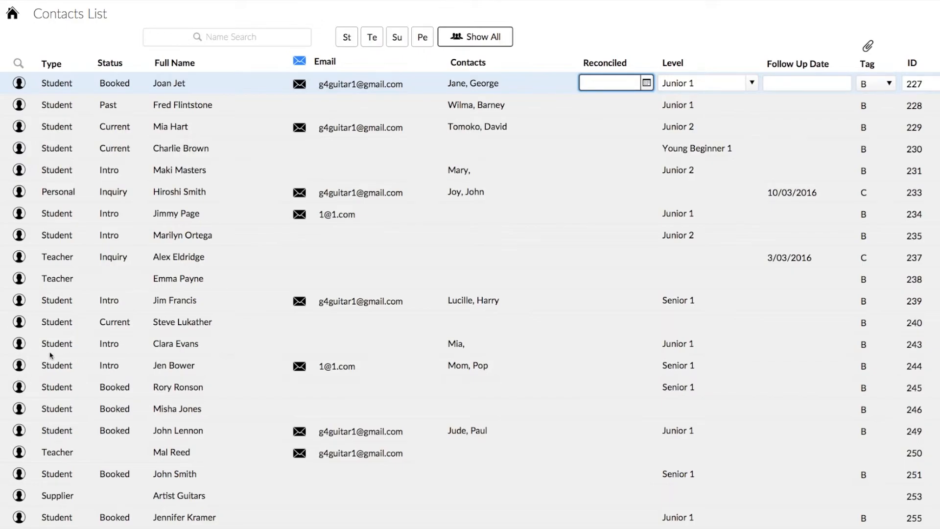
Open the Cronulla Junior 1 student's record in edit mode
{"action": "left_click", "coordinate": [19, 343]}
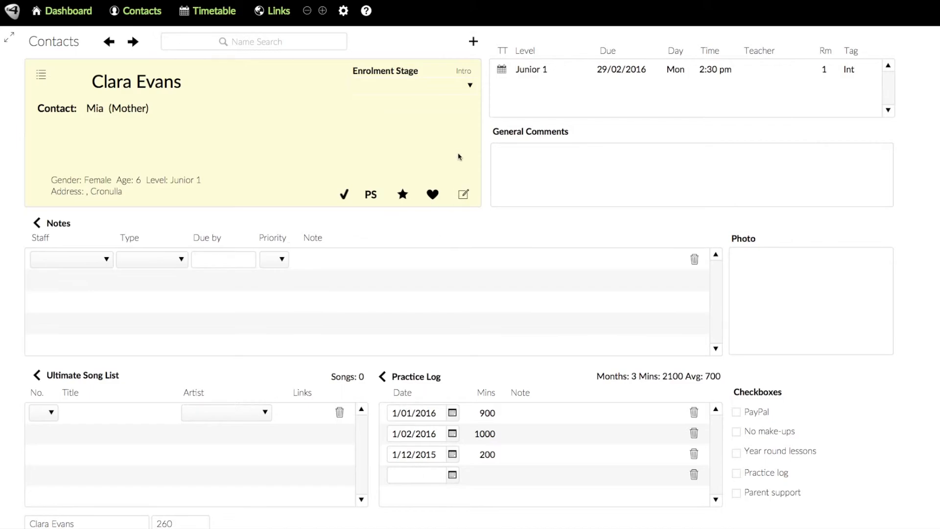
{"action": "left_click", "coordinate": [463, 195]}
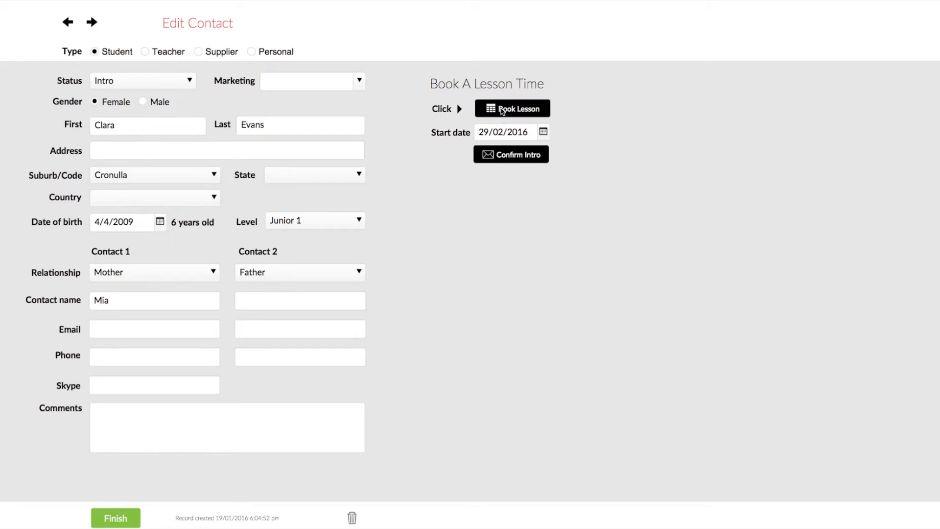
{"action": "left_click", "coordinate": [116, 525]}
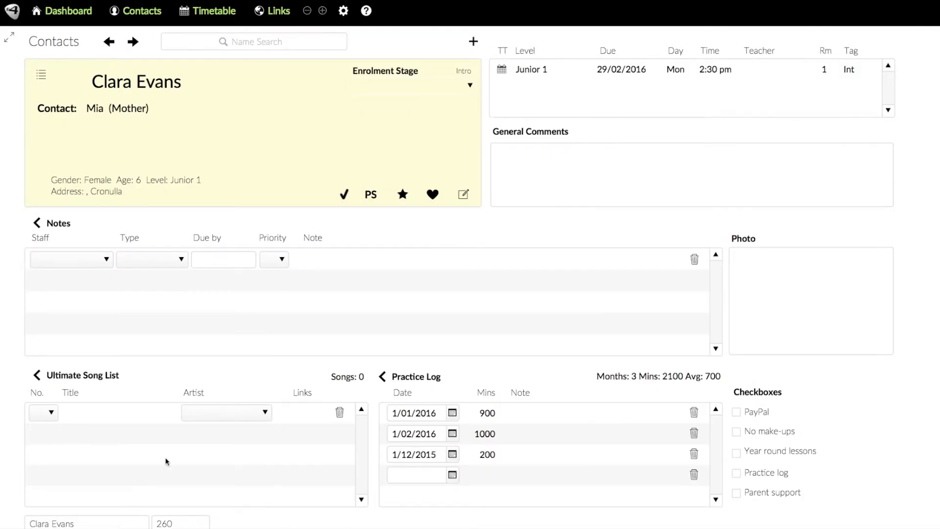
{"action": "left_click", "coordinate": [464, 195]}
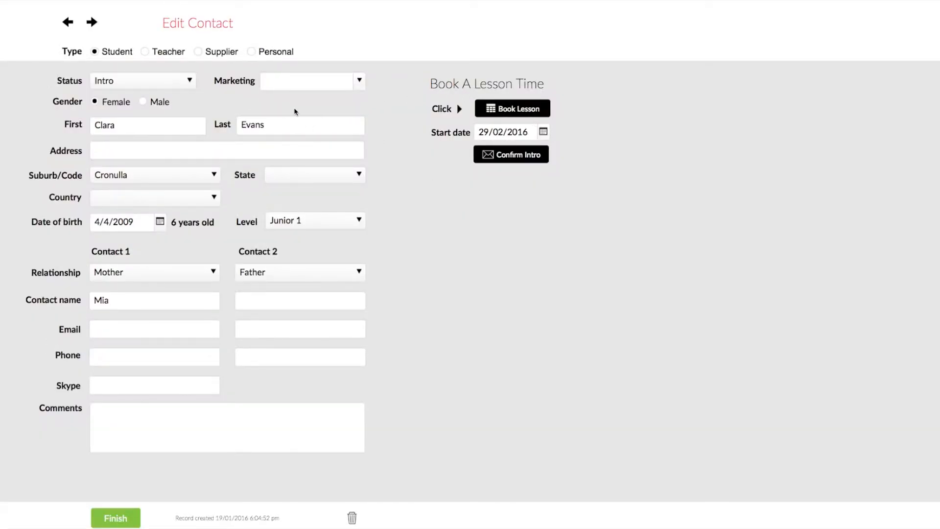
Set the student's status to Booked and clear the lesson start date
{"action": "left_click", "coordinate": [189, 81]}
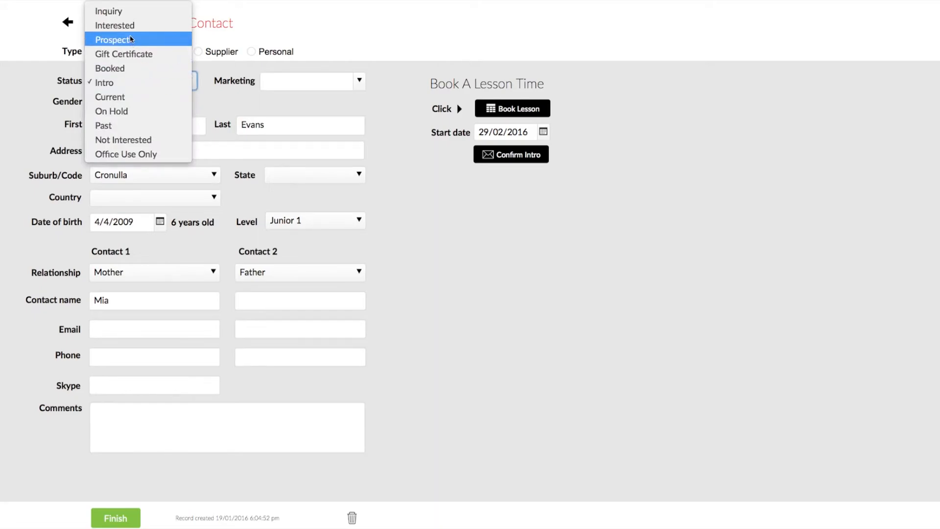
{"action": "left_click", "coordinate": [122, 11]}
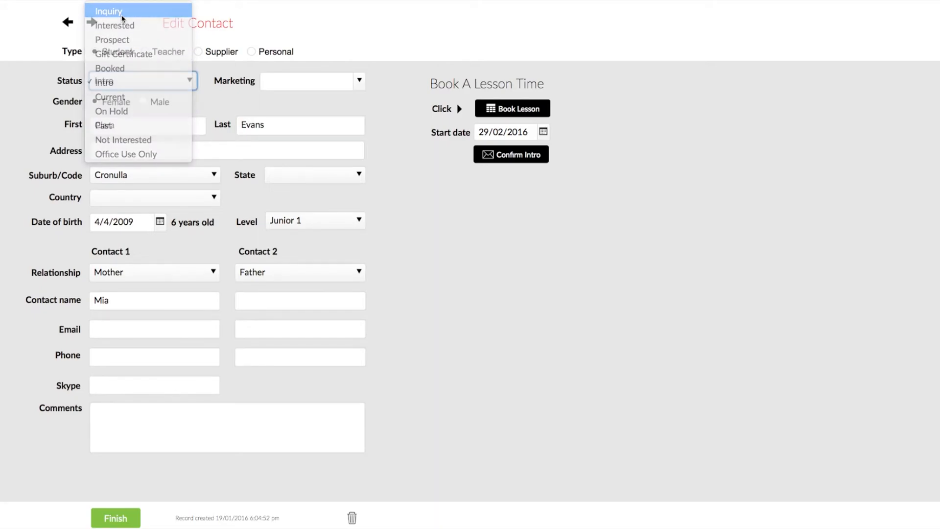
{"action": "left_click", "coordinate": [184, 84]}
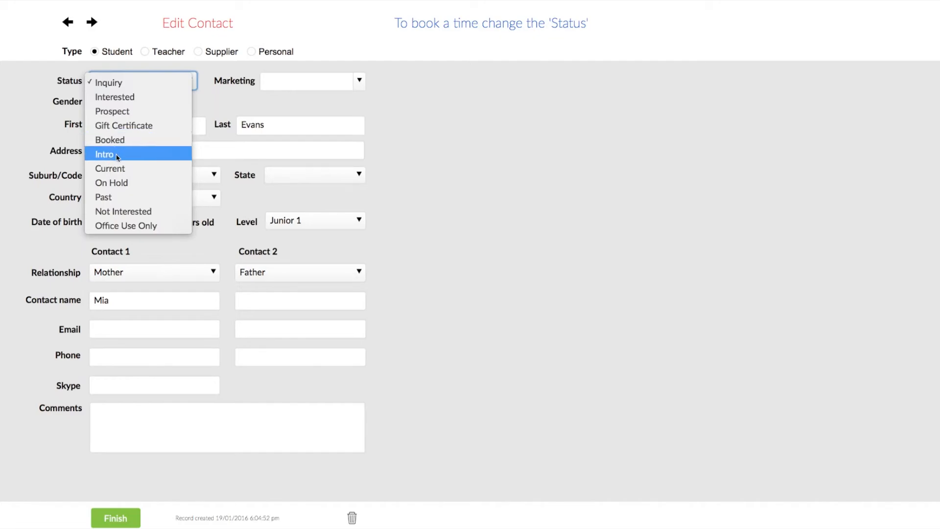
{"action": "left_click", "coordinate": [126, 142]}
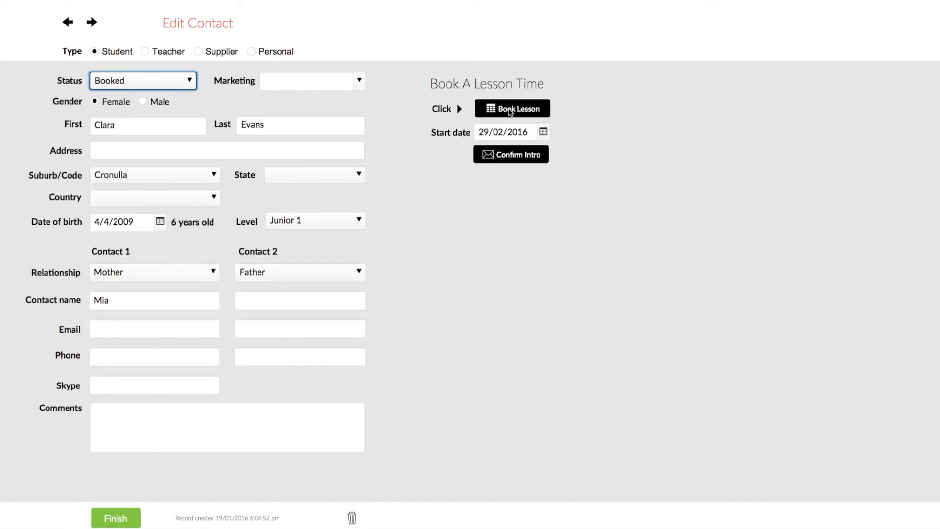
{"action": "left_click", "coordinate": [525, 135]}
{"action": "key", "text": "BackSpace"}
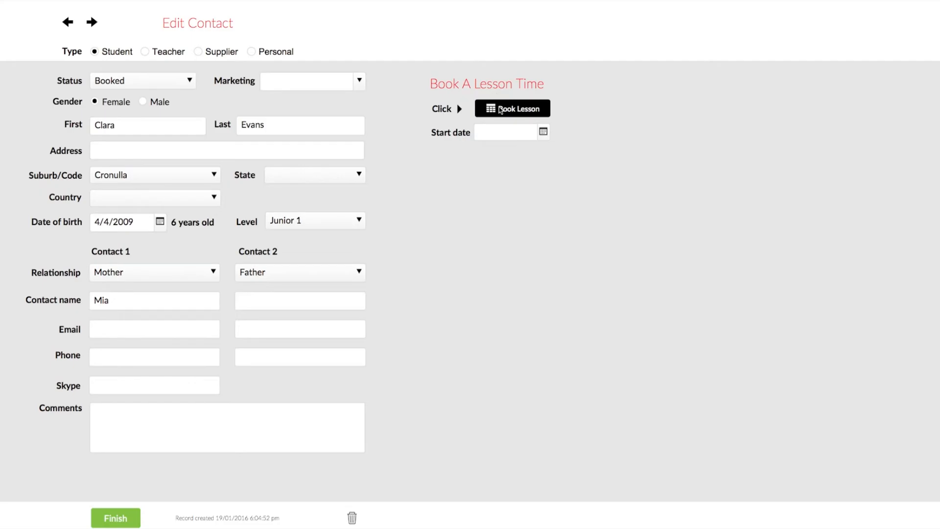
{"action": "left_click", "coordinate": [500, 108]}
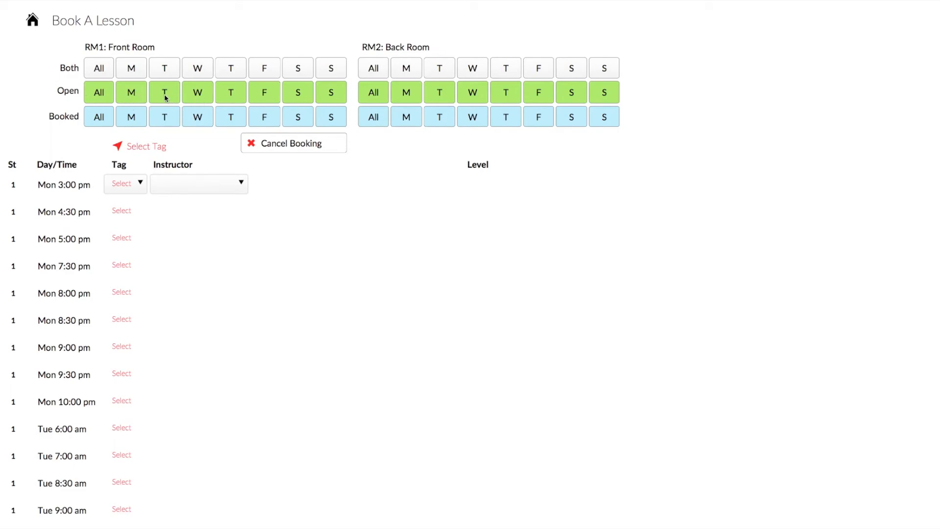
Book the student into the Thursday 10:30 am RM1 slot tagged Int, then return to the dashboard
{"action": "left_click", "coordinate": [230, 95]}
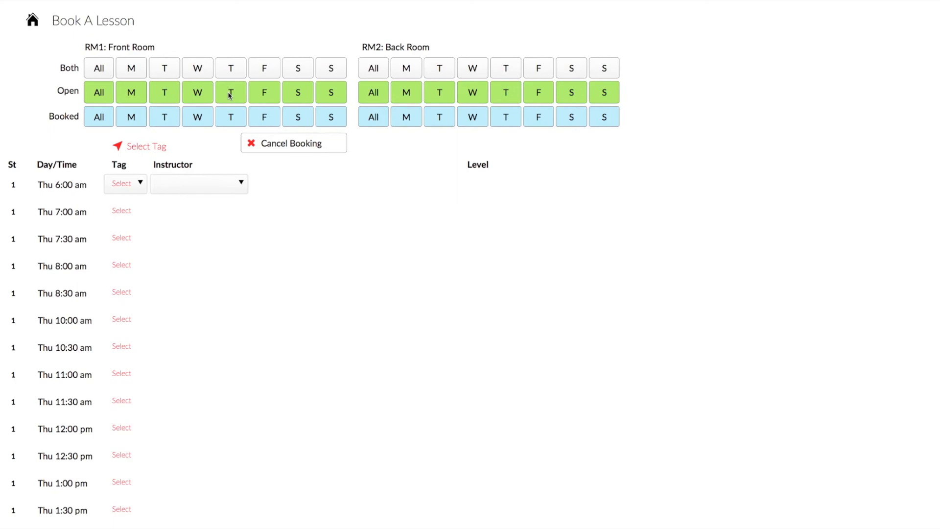
{"action": "scroll", "coordinate": [151, 344], "scroll_direction": "down", "scroll_amount": 10}
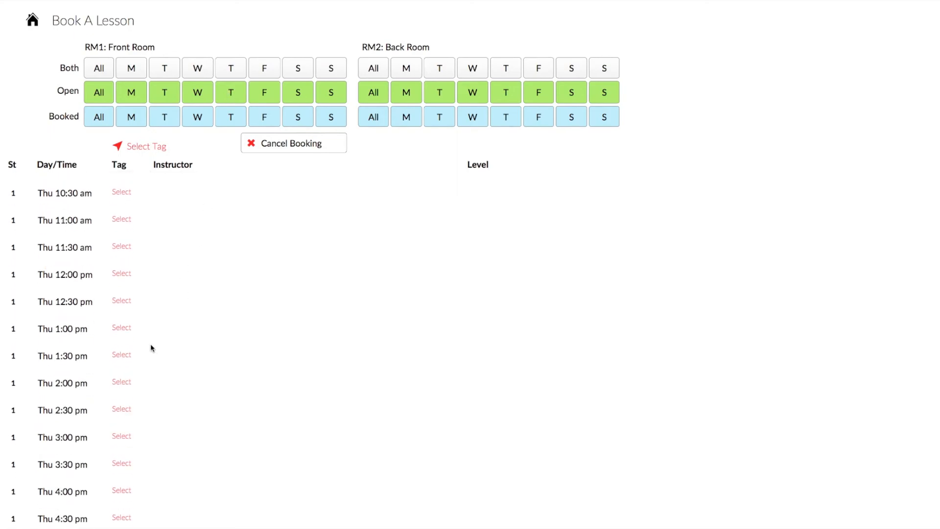
{"action": "scroll", "coordinate": [151, 344], "scroll_direction": "up", "scroll_amount": 9}
{"action": "scroll", "coordinate": [151, 344], "scroll_direction": "down", "scroll_amount": 1}
{"action": "left_click", "coordinate": [76, 305]}
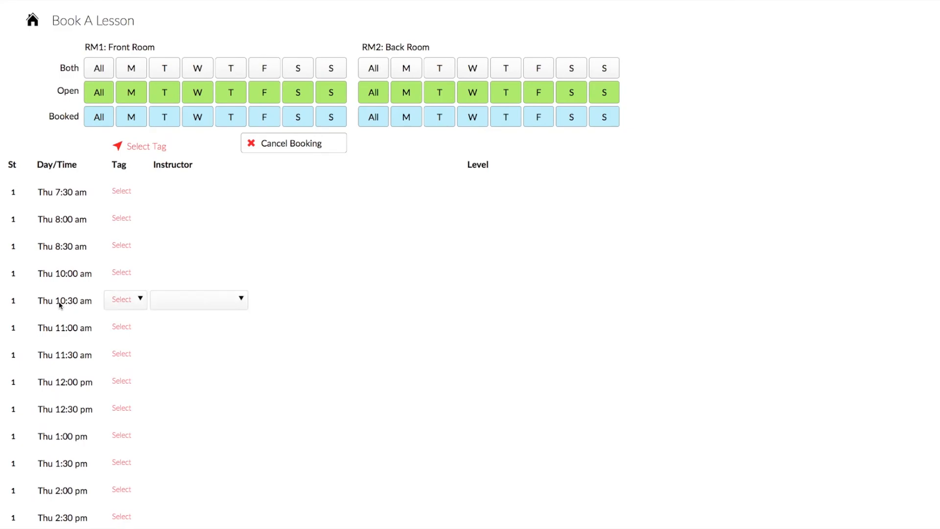
{"action": "left_click", "coordinate": [137, 304]}
{"action": "left_click", "coordinate": [118, 345]}
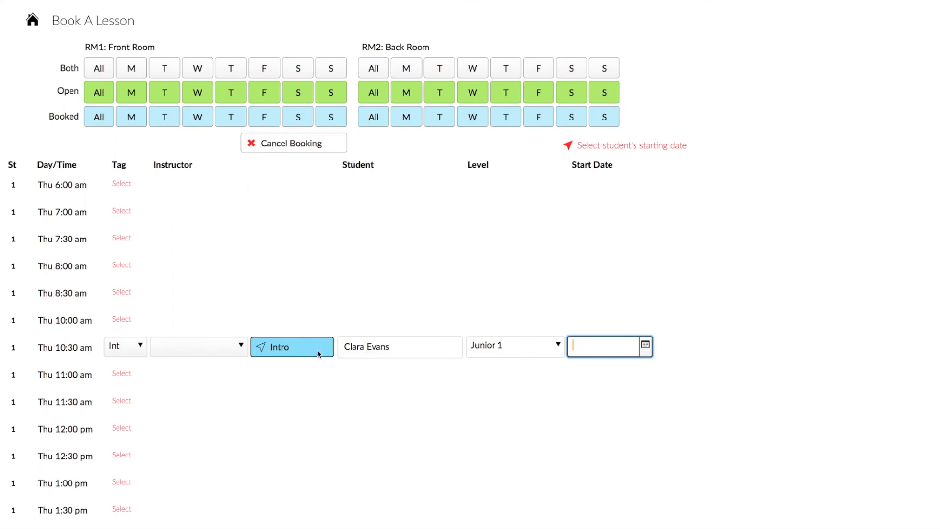
{"action": "left_click", "coordinate": [31, 20]}
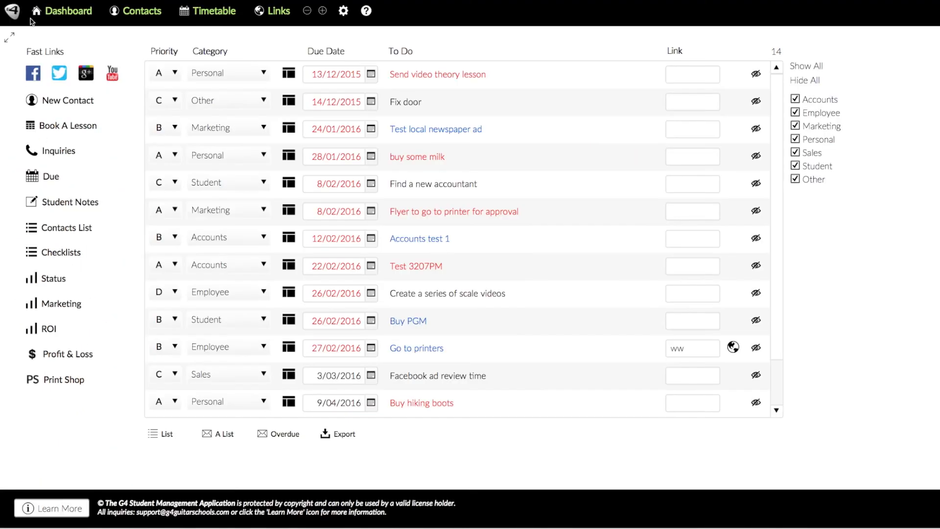